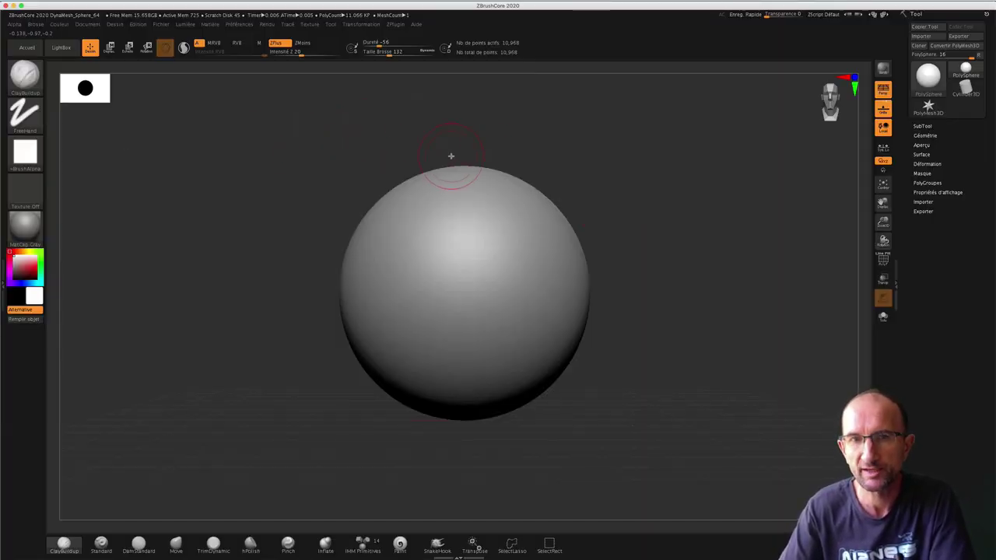
Load the DynaMesh_Sphere_64 project from the LightBox Projet library
click(61, 49)
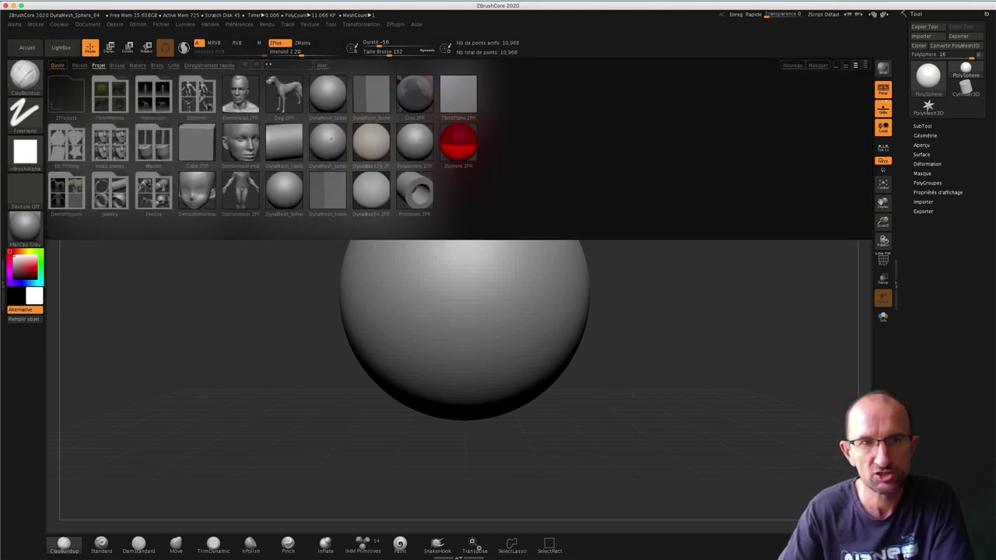
click(327, 144)
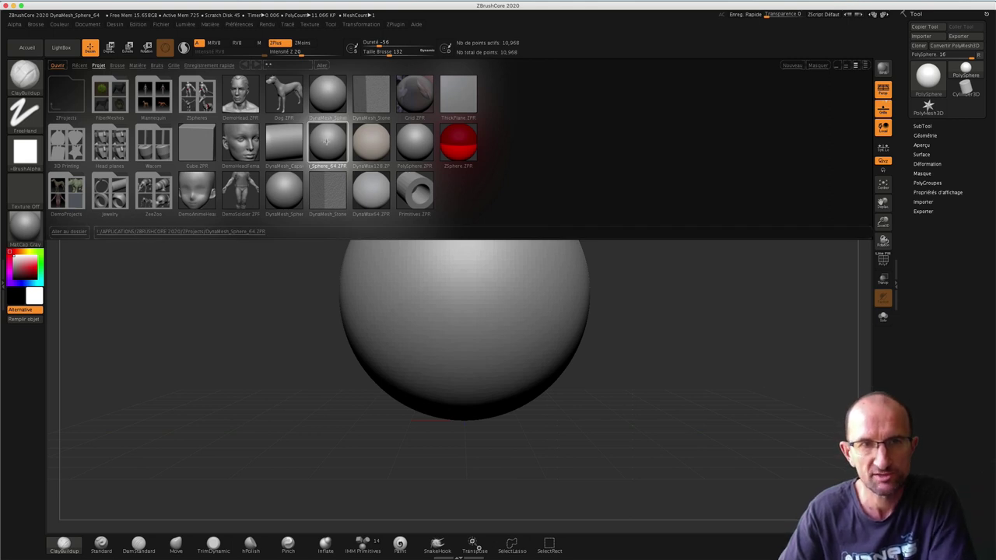
double_click(328, 138)
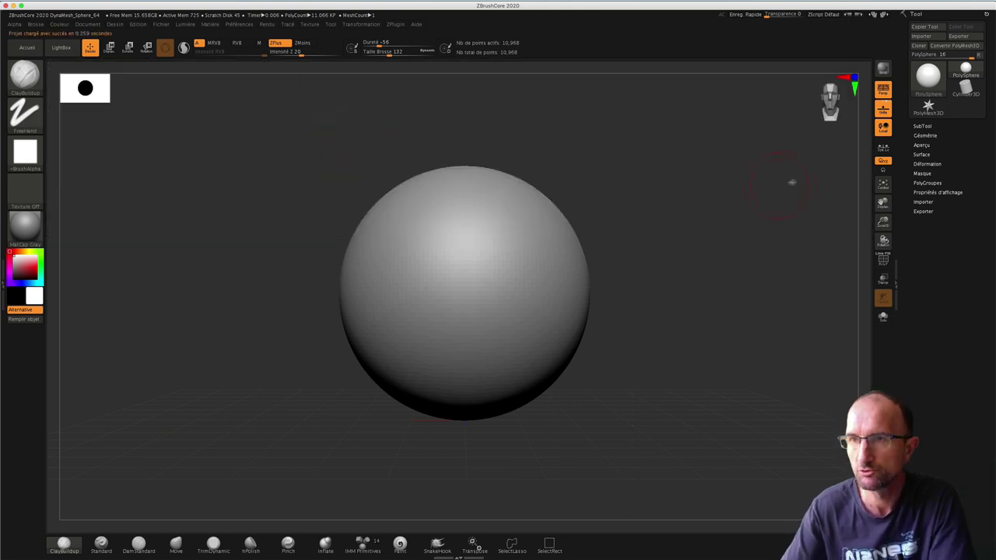
Subdivide the sphere three times to level 4, about 705,026 points
click(926, 135)
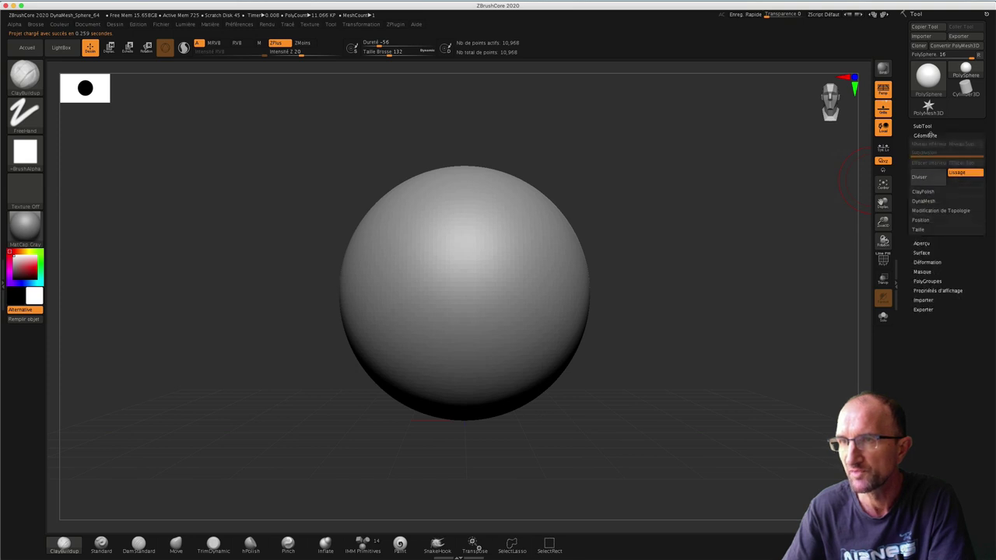
click(878, 269)
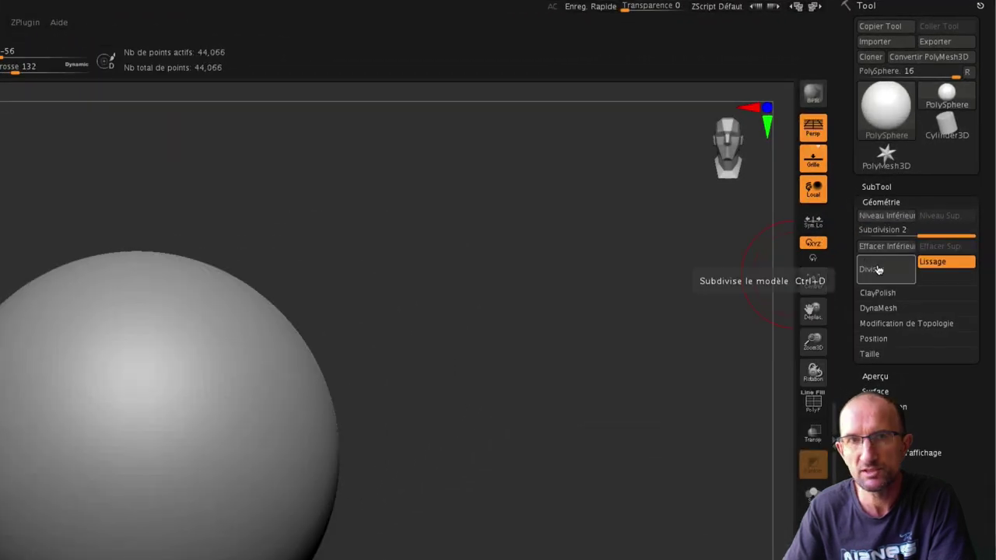
click(879, 269)
click(880, 270)
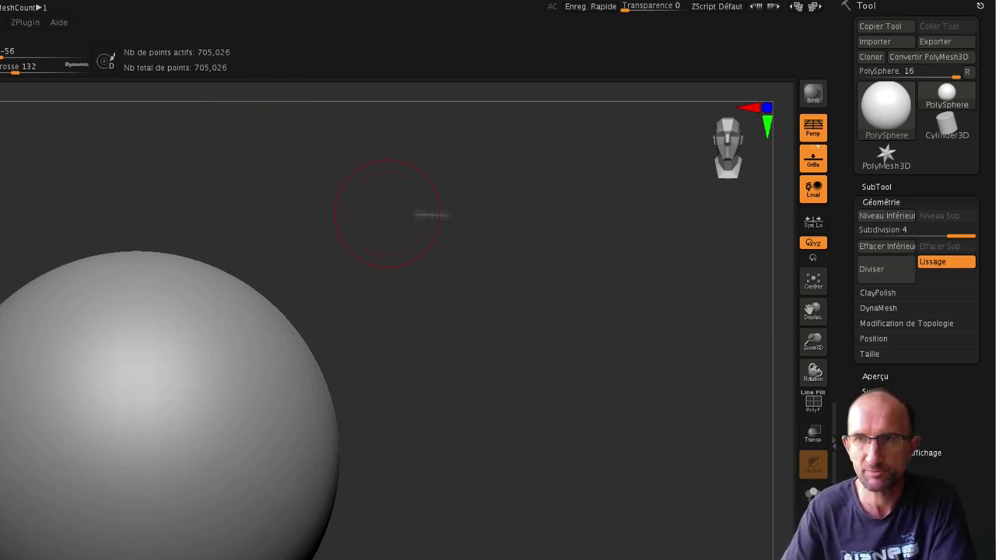
click(891, 203)
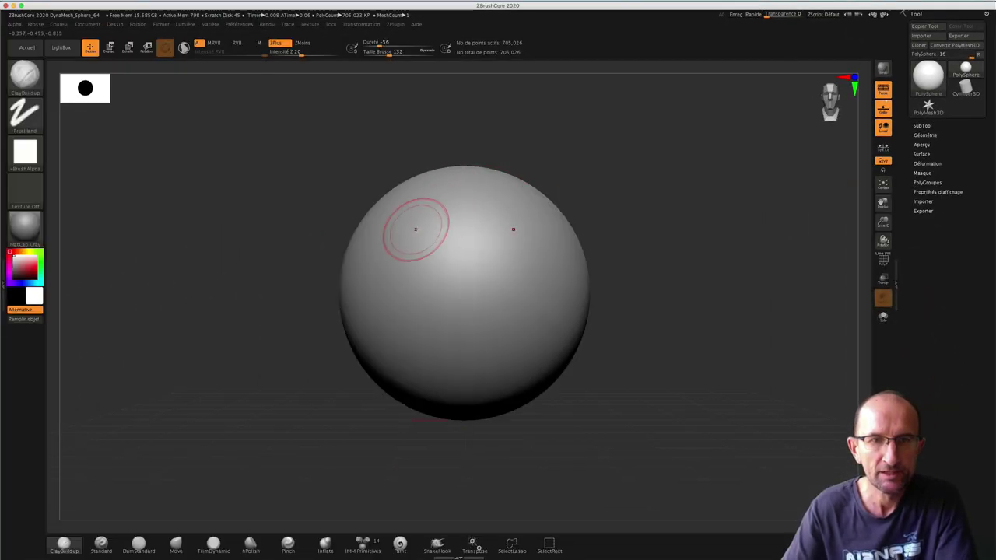
Mask a symmetric central area on the sphere's front and sculpt along its left edge
key(ctrl)
mouse_move(405, 232)
ctrl+mouse_down()
mouse_move(396, 304)
mouse_move(410, 228)
mouse_move(400, 267)
mouse_move(409, 291)
mouse_move(444, 291)
mouse_move(421, 281)
mouse_move(467, 249)
mouse_move(451, 255)
mouse_move(448, 235)
ctrl+mouse_up()
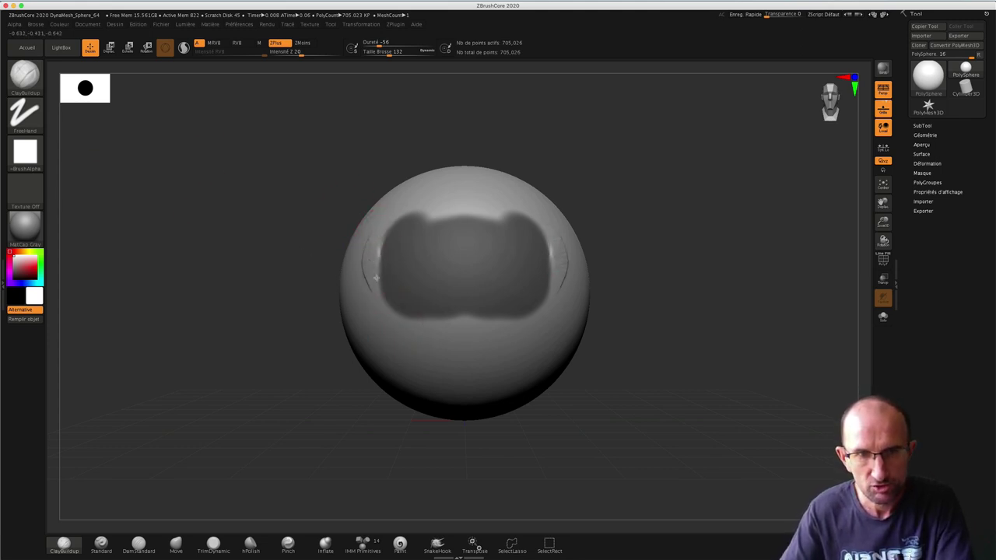
drag(391, 311, 400, 300)
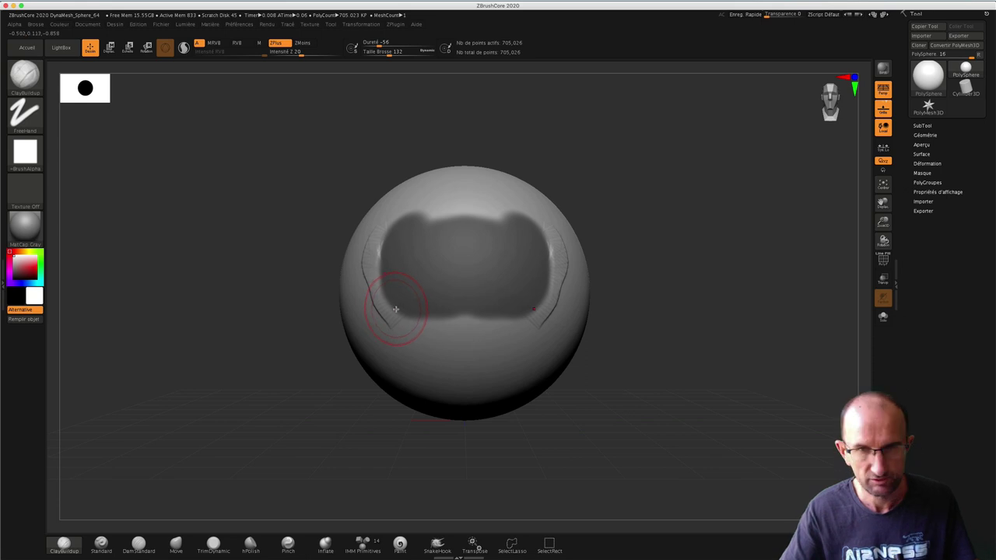
Lower the brush's Z intensity to 10 in the quick settings
key(space)
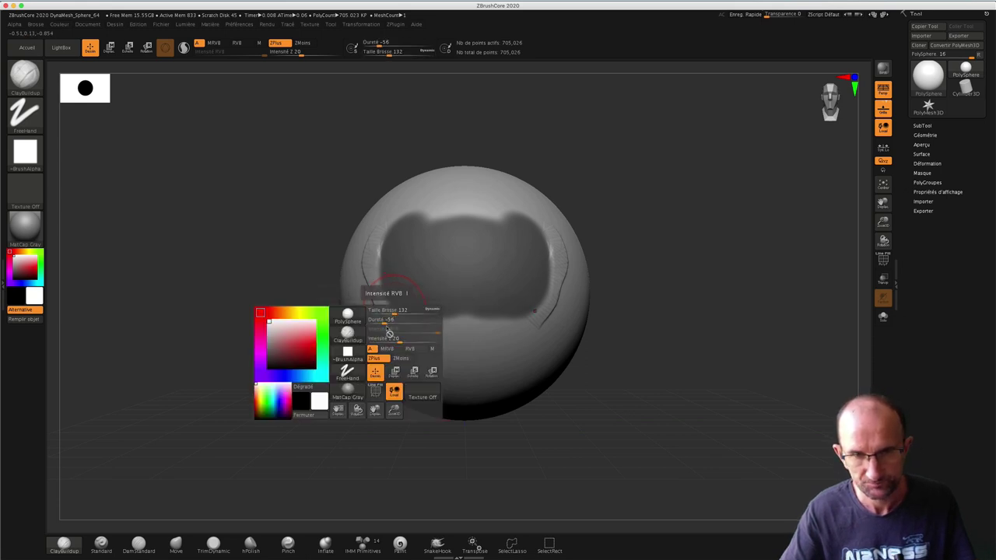
click(395, 339)
text(14)
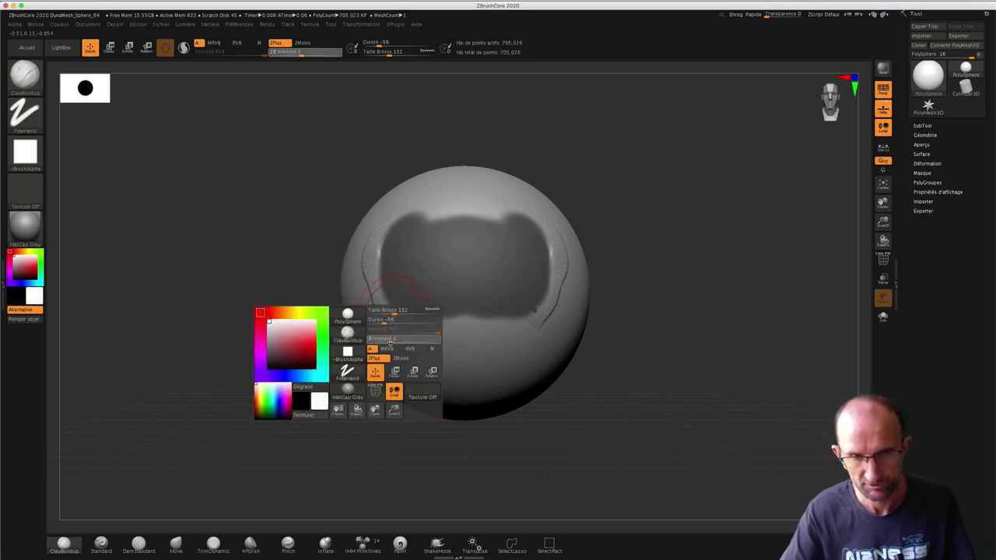
key(Return)
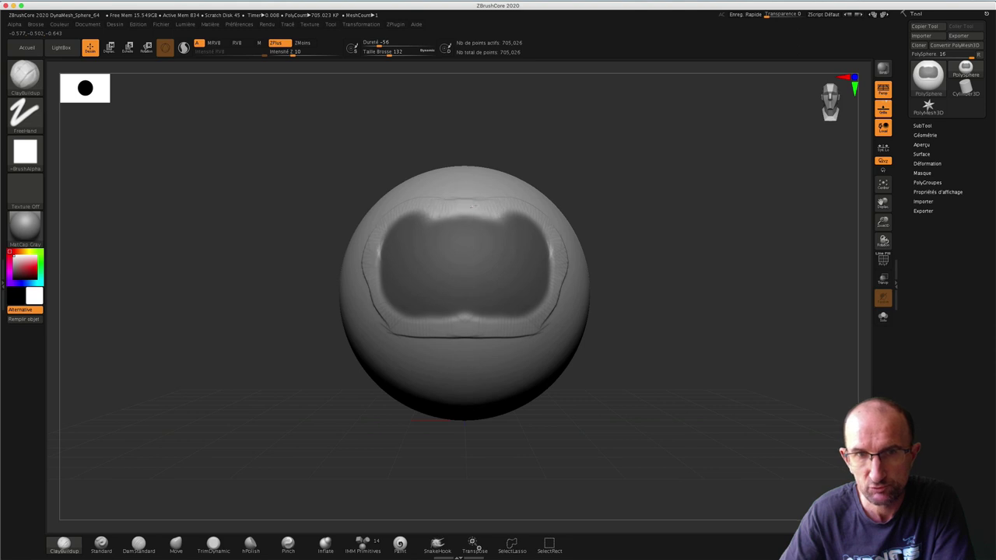
Build a clay ridge above the masked shape, then invert and clear the mask
drag(485, 204, 420, 206)
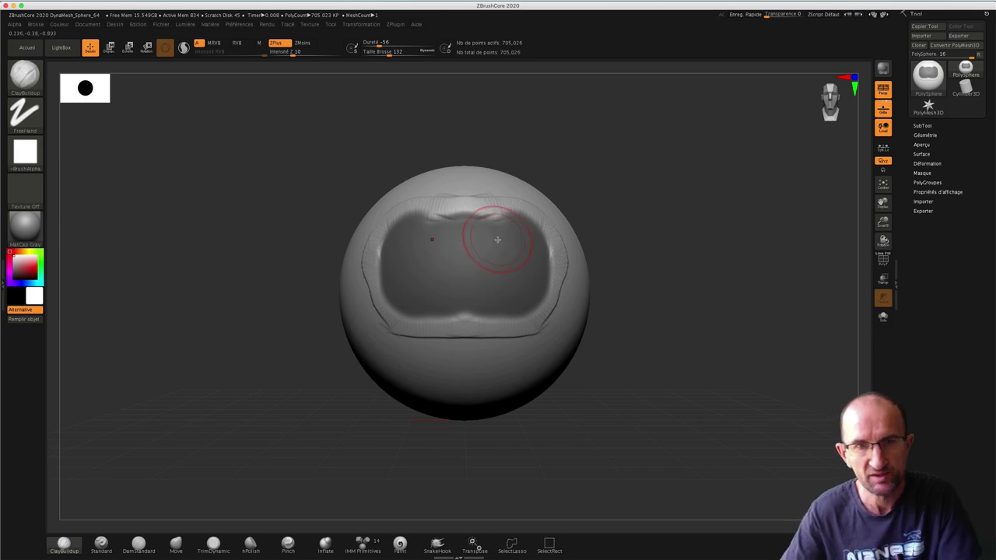
ctrl+click(696, 186)
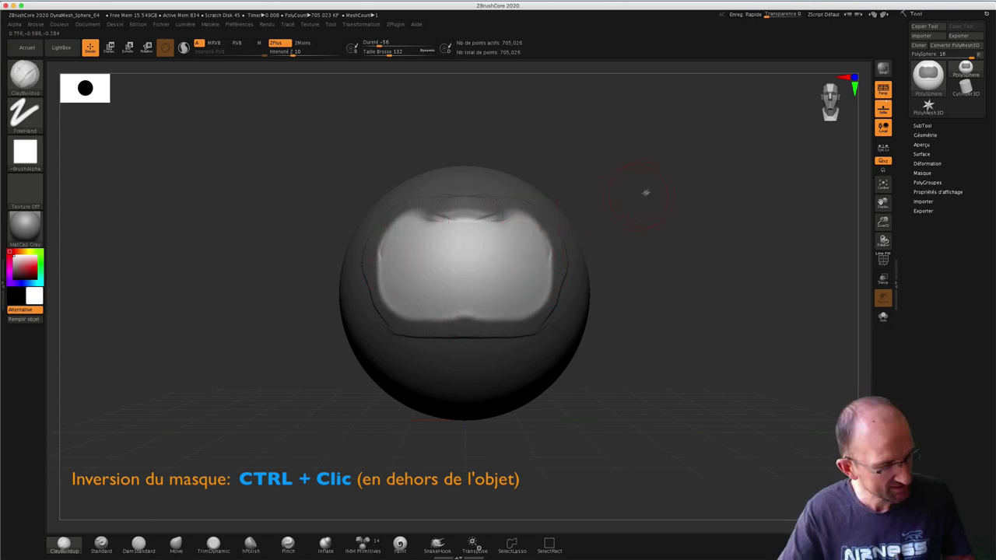
ctrl+drag(689, 168, 718, 225)
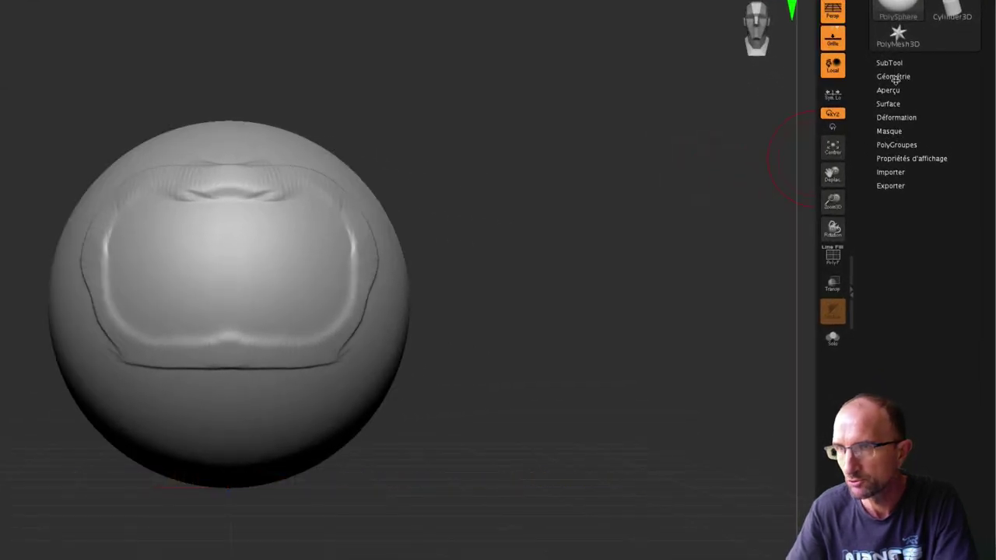
Show the Masque options and paint a mask over the sphere's central hollow
click(889, 130)
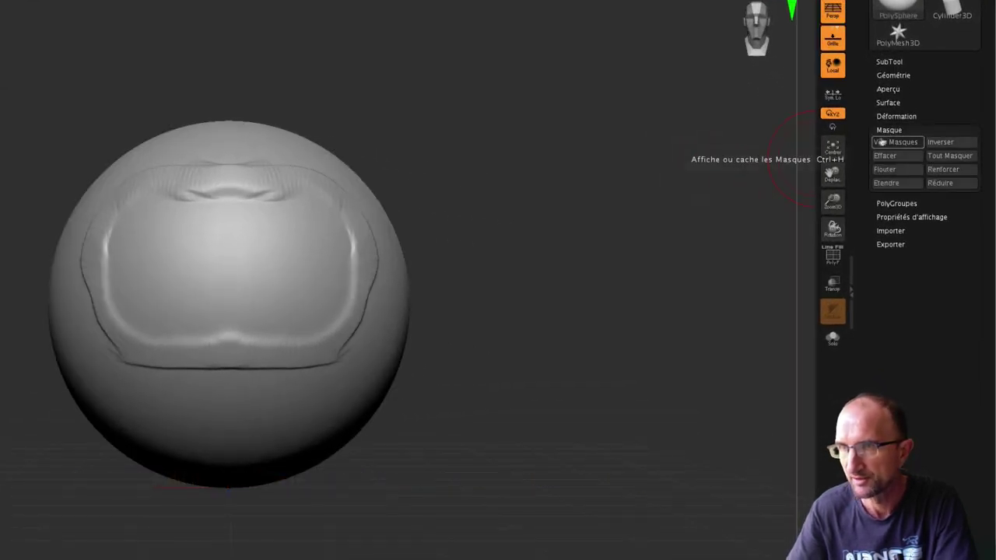
click(897, 145)
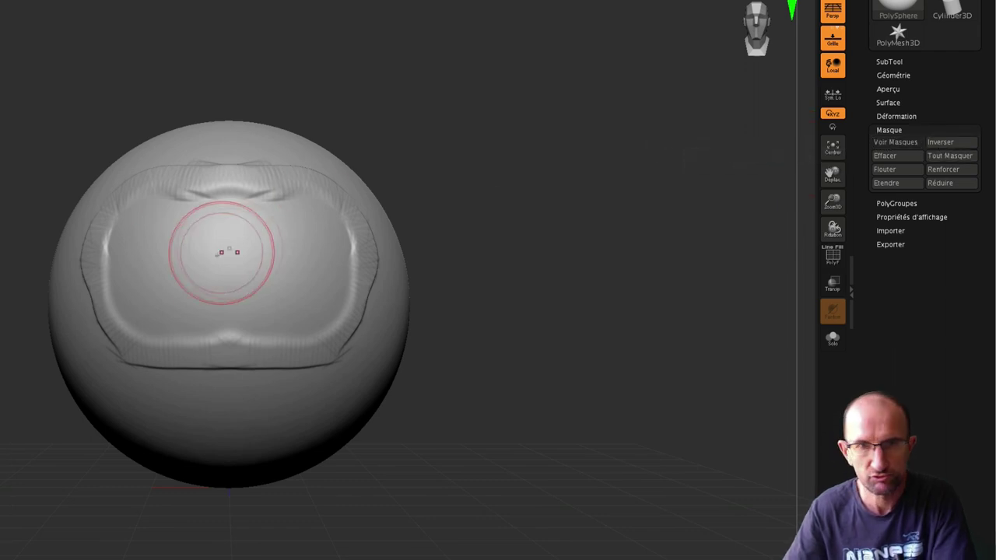
mouse_move(195, 237)
ctrl+mouse_down()
mouse_move(163, 222)
mouse_move(133, 256)
mouse_move(158, 307)
mouse_move(267, 306)
mouse_move(257, 233)
mouse_move(181, 220)
ctrl+mouse_up()
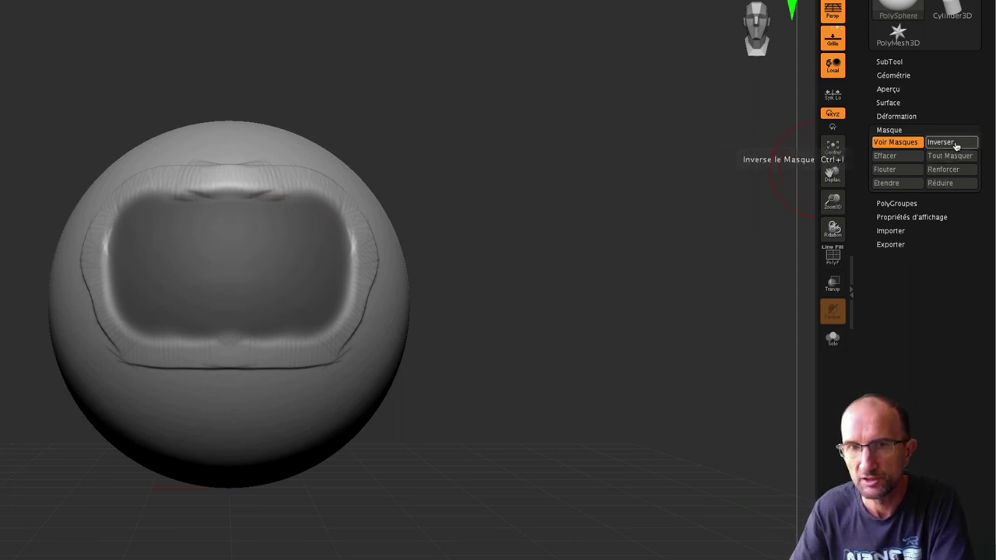
Toggle mask inversion several times, ending with the centre masked
click(952, 146)
click(944, 148)
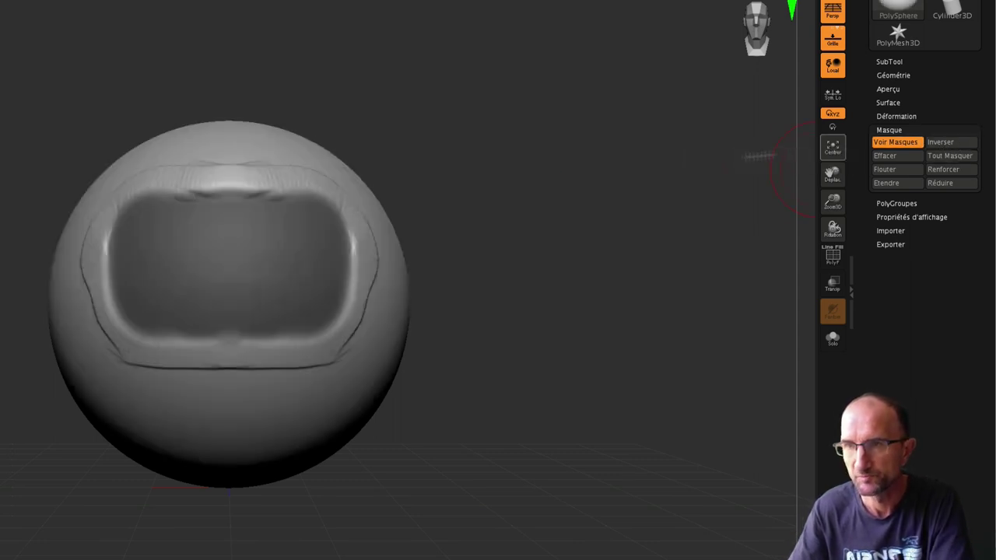
key(ctrl+i)
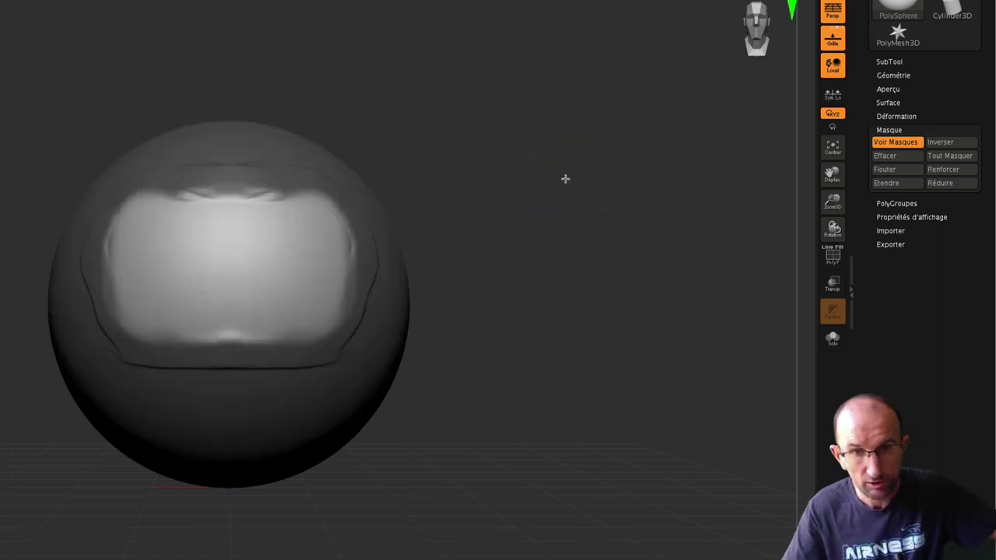
key(ctrl+i)
key(ctrl+i)
key(ctrl+i)
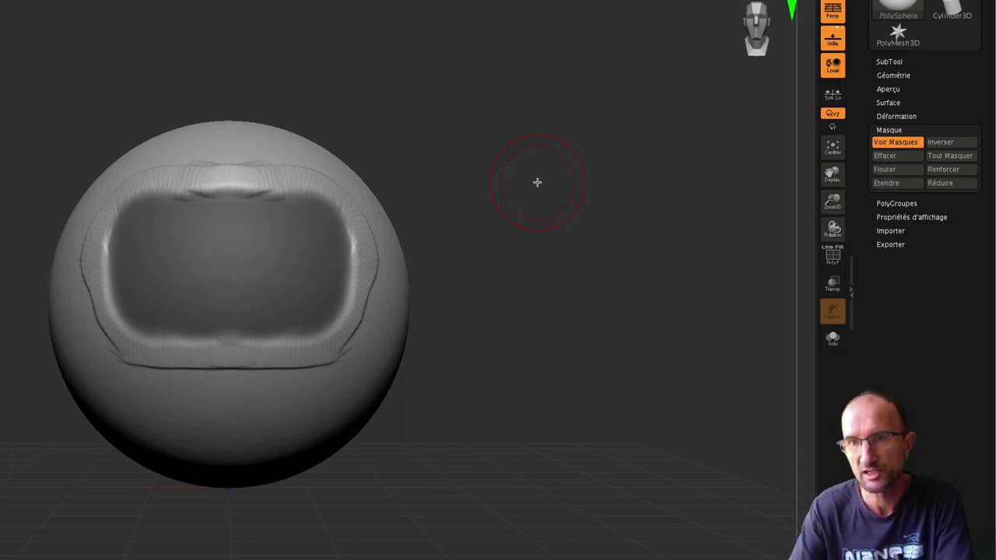
ctrl+click(445, 103)
ctrl+click(504, 126)
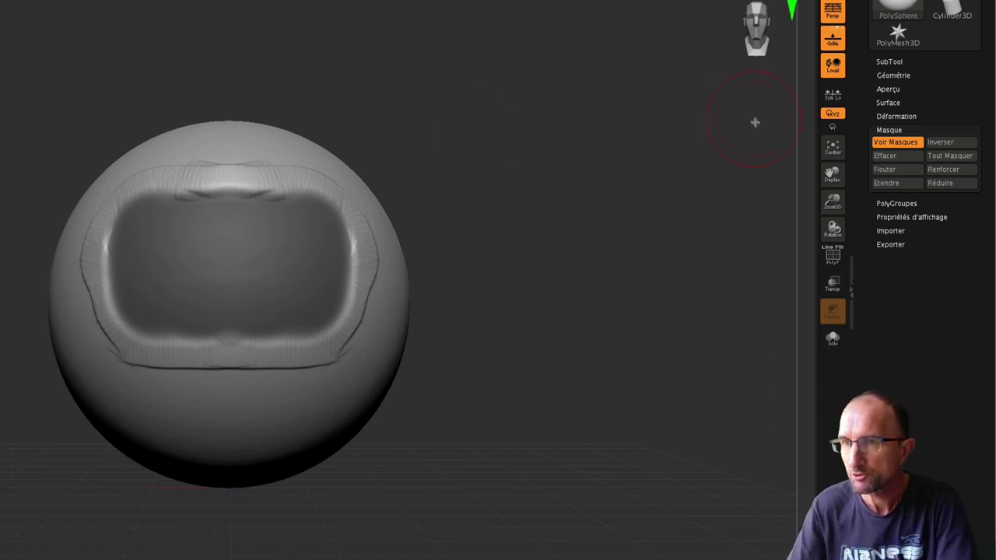
Clear the mask and step down, then back up to the highest subdivision level
click(896, 158)
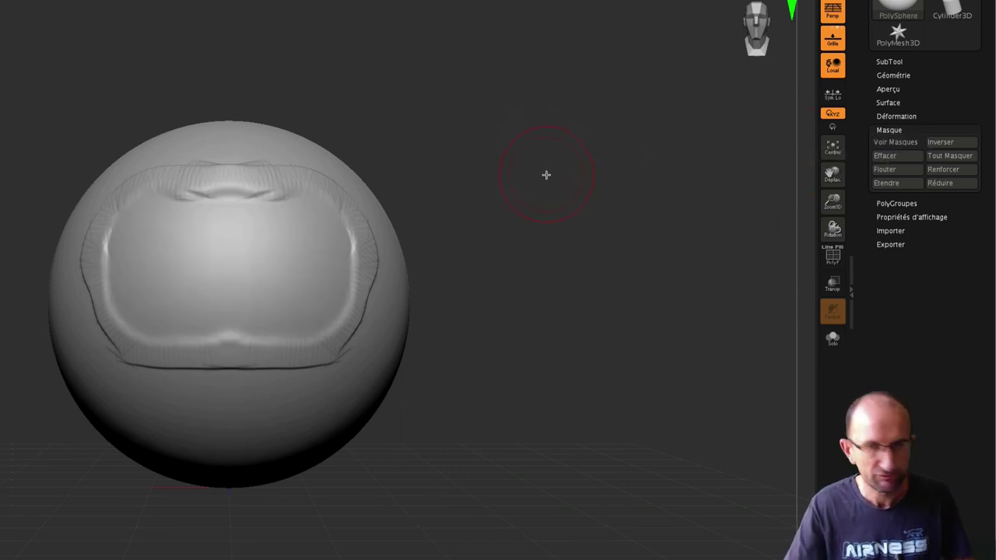
key(shift+d)
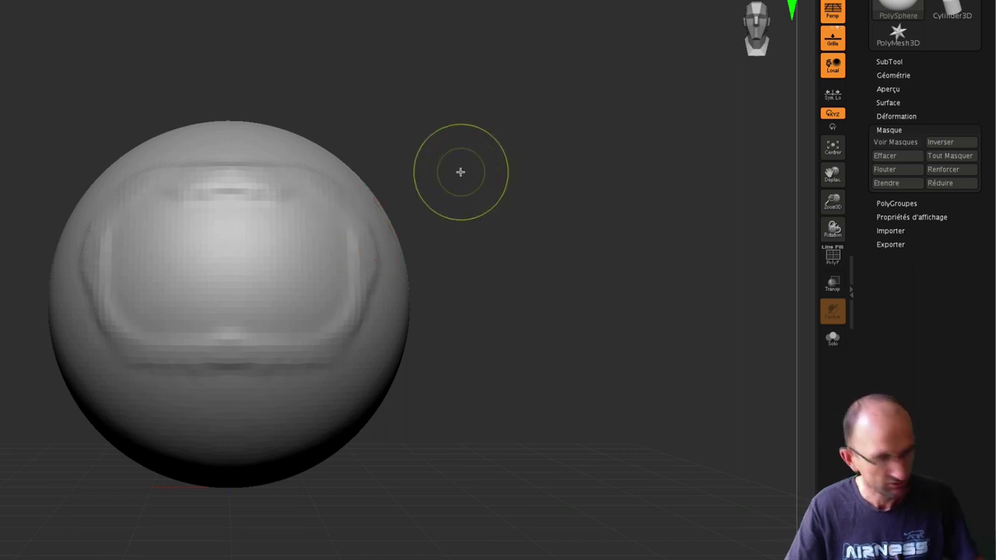
key(d)
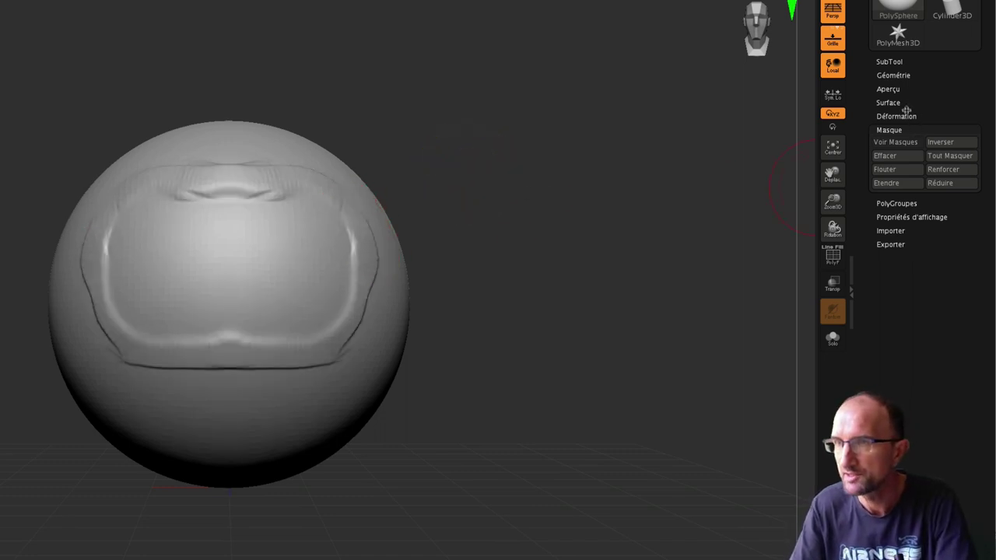
Expand and collapse the Géométrie and DynaMesh settings to reach the Masque options
click(892, 76)
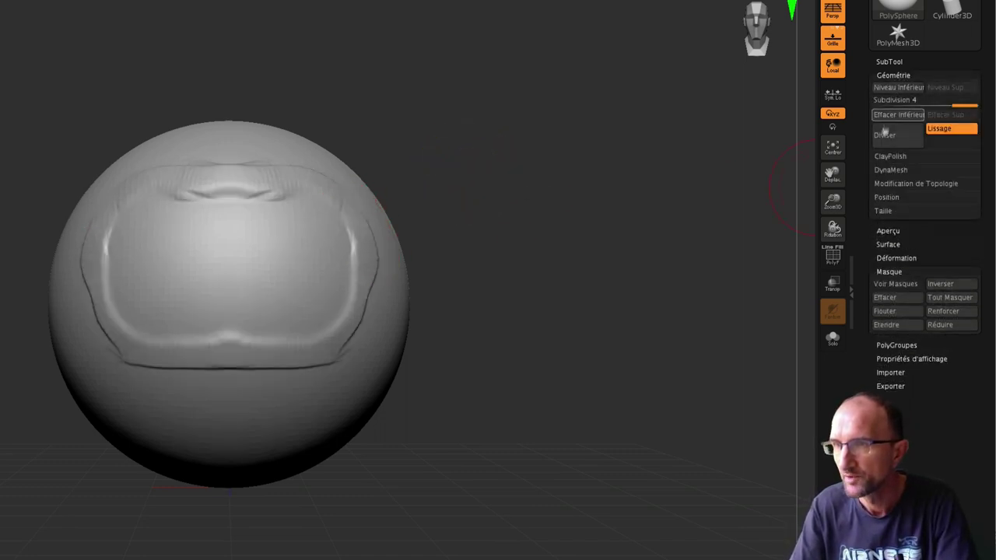
click(887, 170)
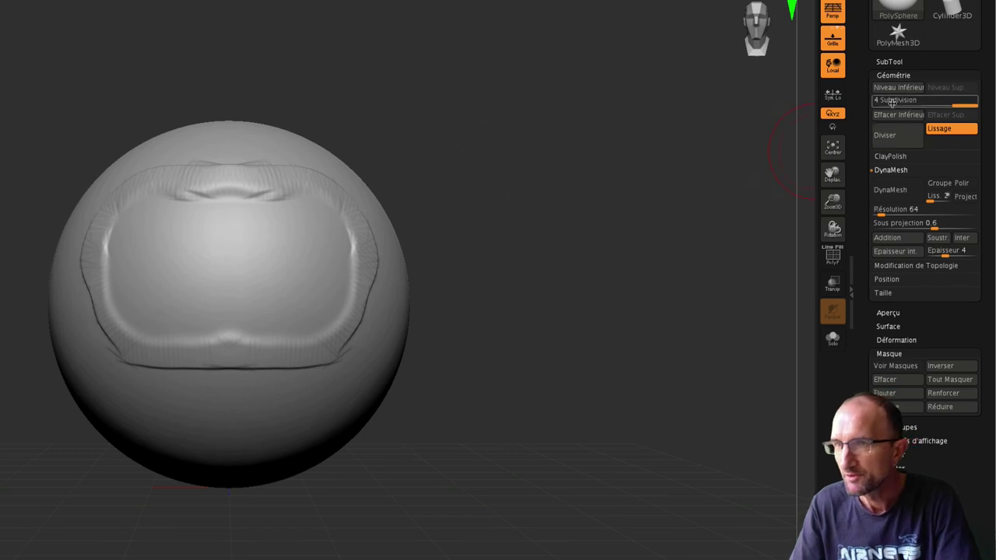
click(889, 169)
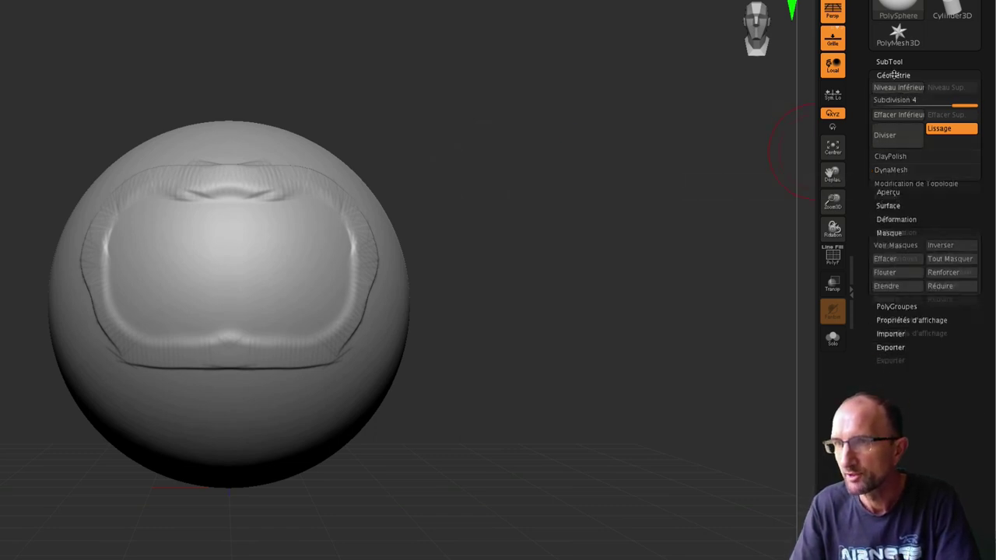
click(894, 74)
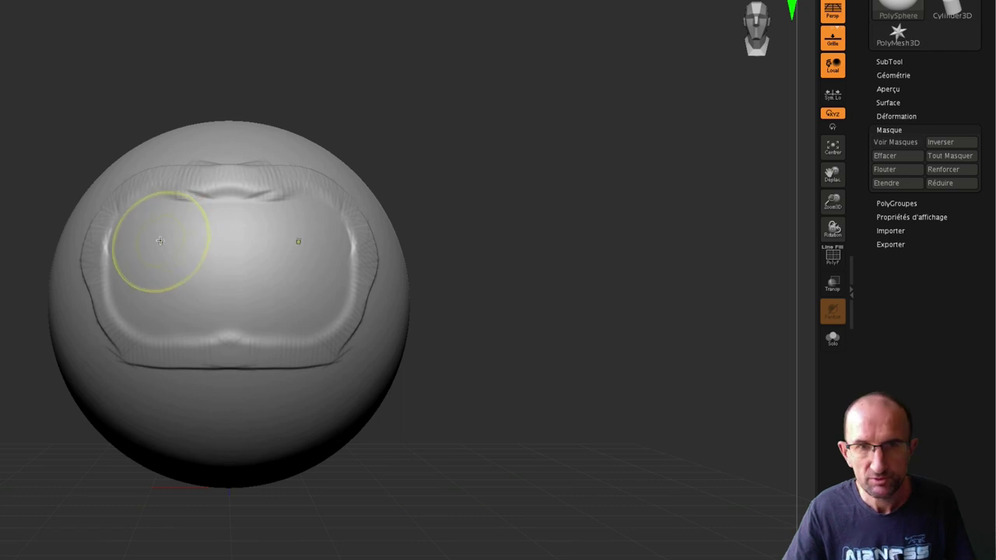
Paint a mask over the sphere's central recess, briefly hiding and restoring it
mouse_move(160, 233)
ctrl+mouse_down()
mouse_move(143, 304)
mouse_move(297, 231)
mouse_move(171, 225)
mouse_move(284, 245)
mouse_move(170, 262)
ctrl+mouse_up()
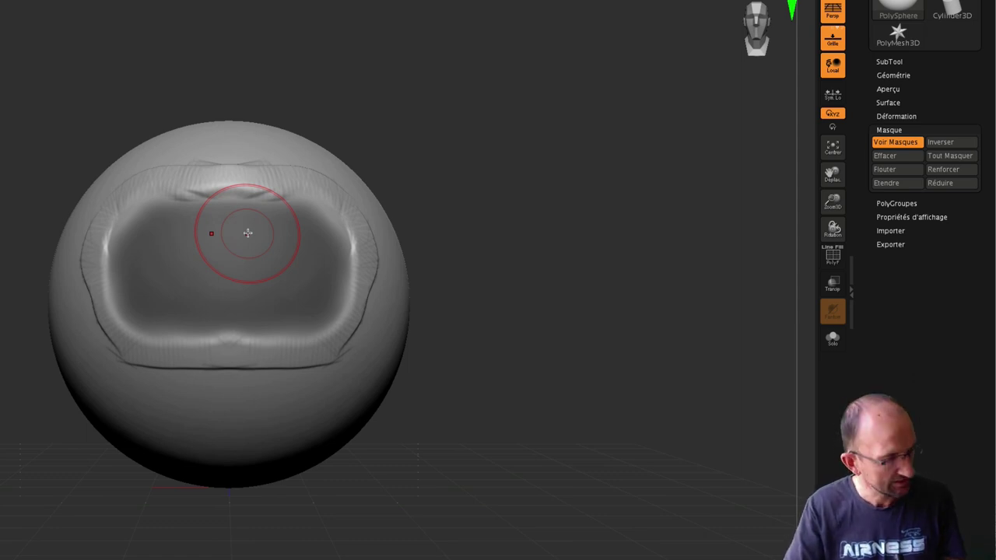
key(ctrl+shift+a)
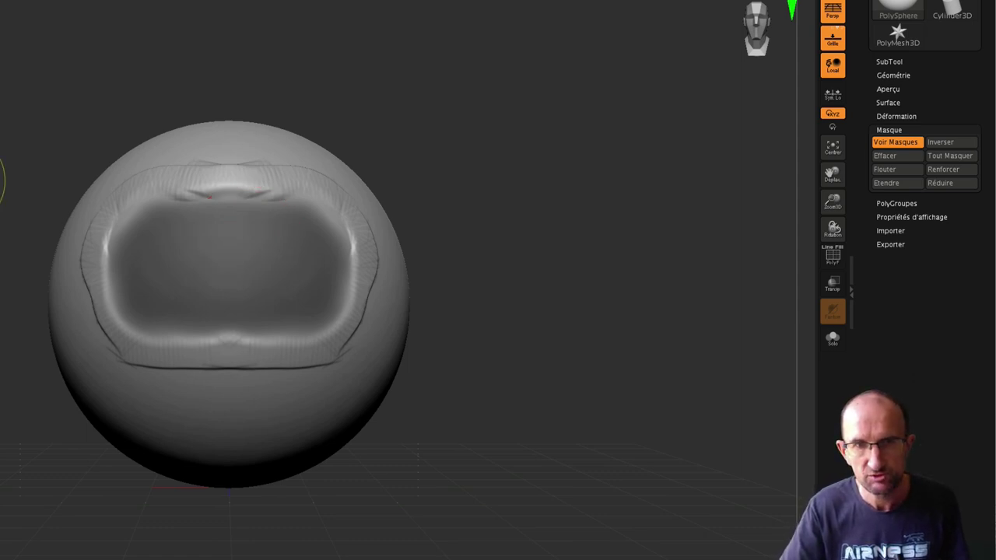
ctrl+click(160, 231)
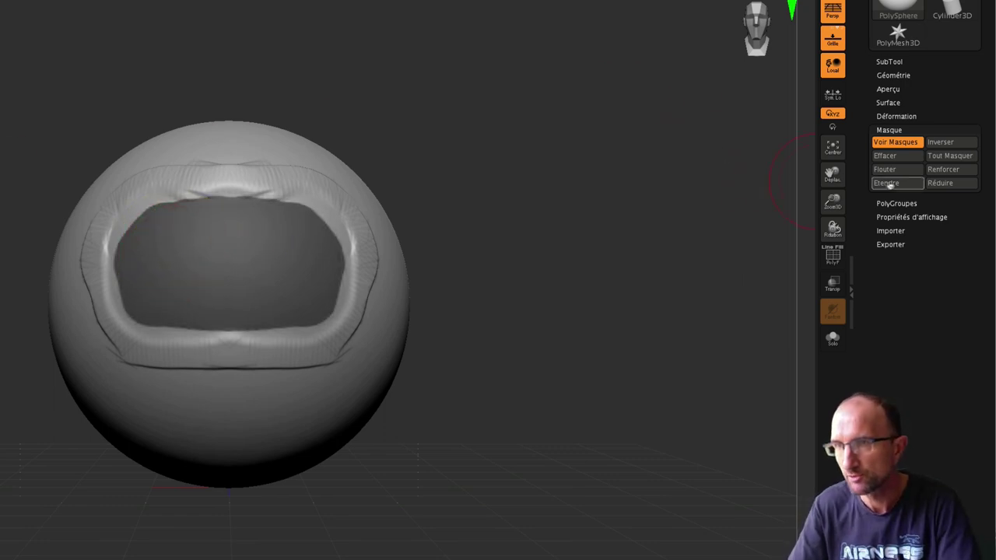
Grow the recess mask twice with Etendre, then shrink it twice with Réduire
click(889, 183)
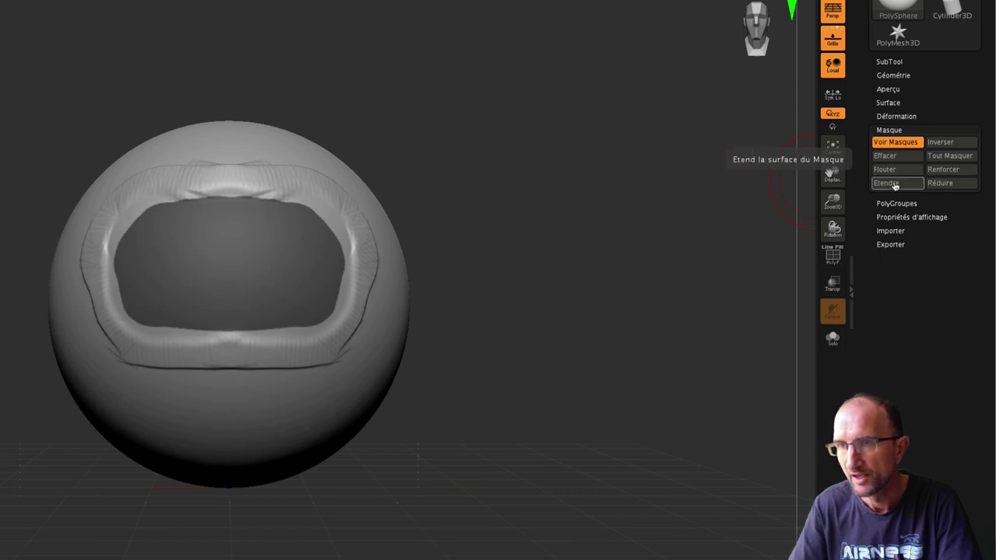
click(900, 182)
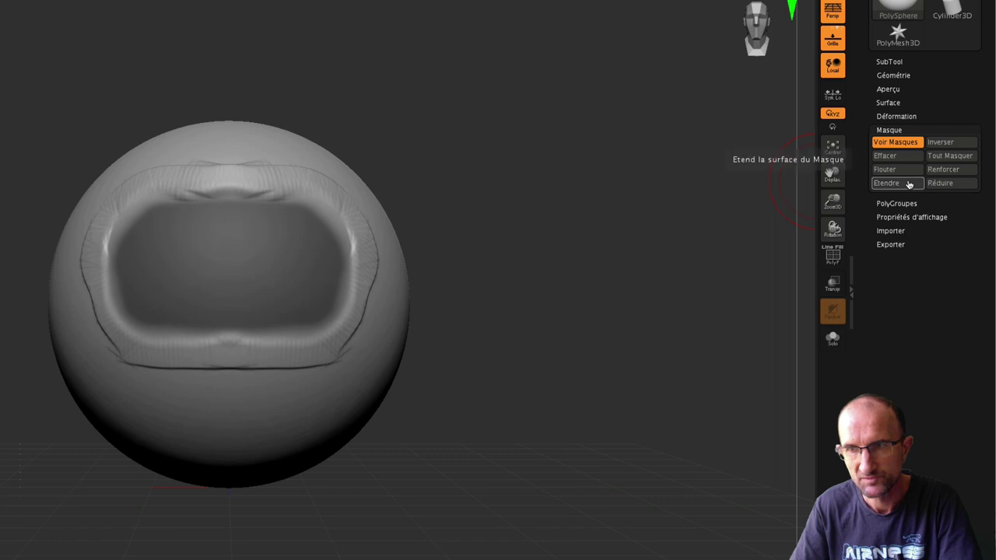
click(950, 183)
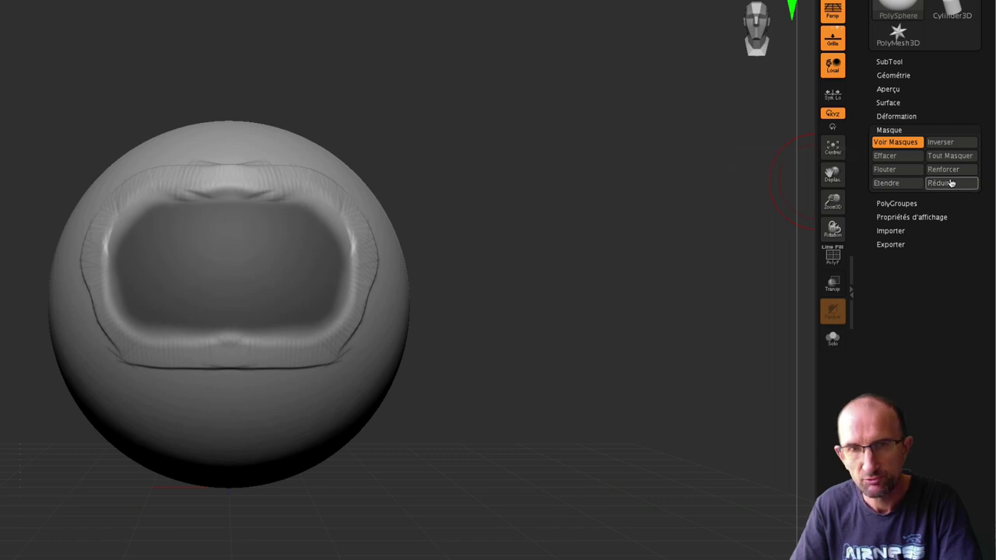
click(952, 183)
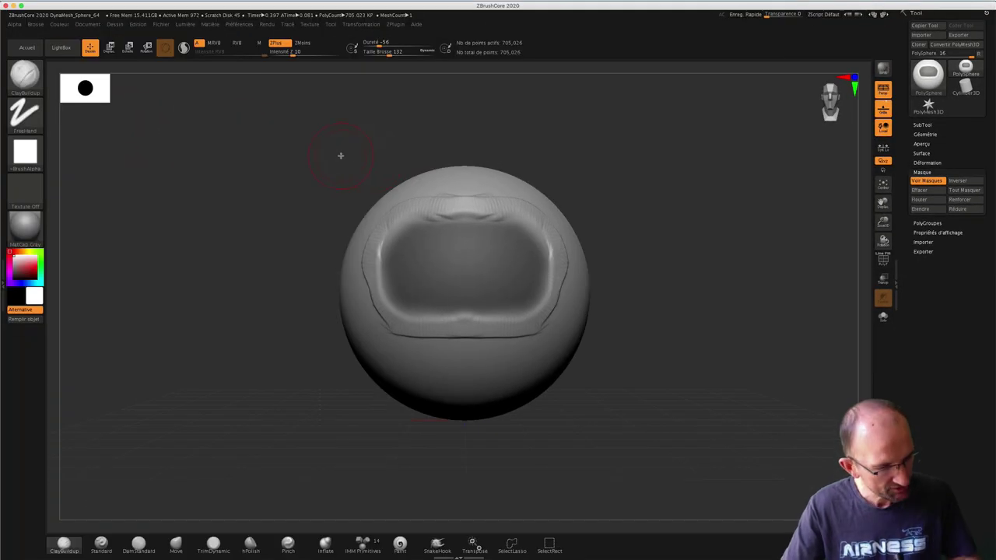
Lasso-mask the sphere's upper left side with the MaskLasso brush
key(b)
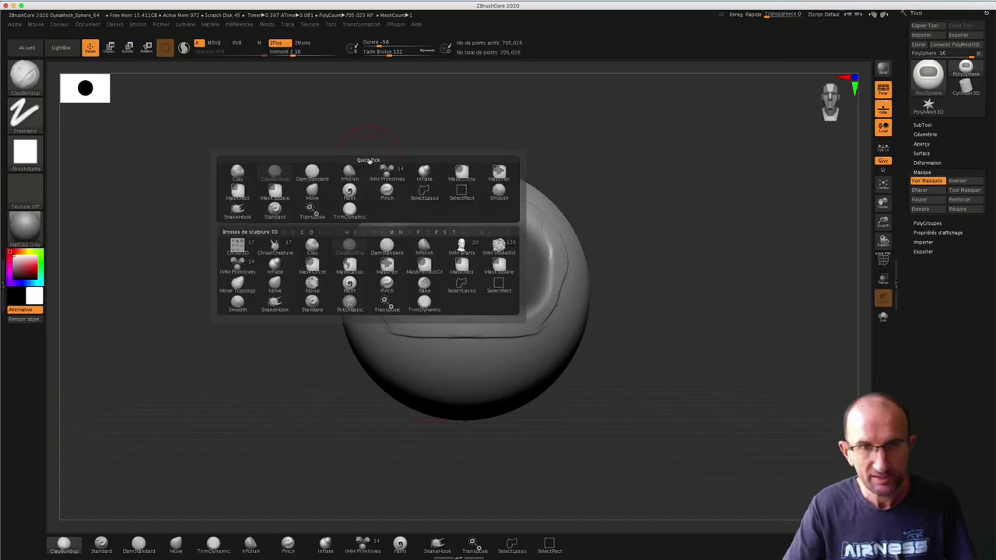
key(b)
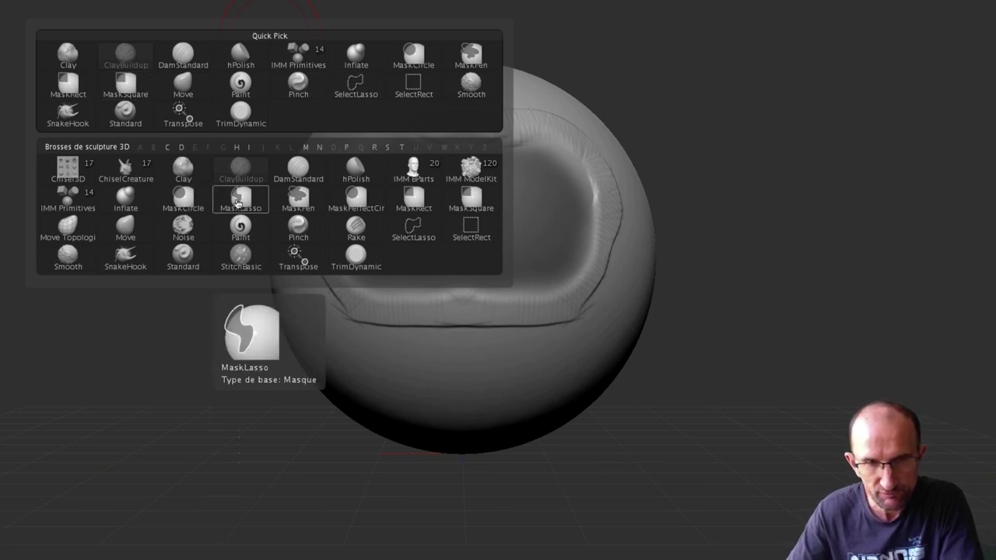
click(237, 202)
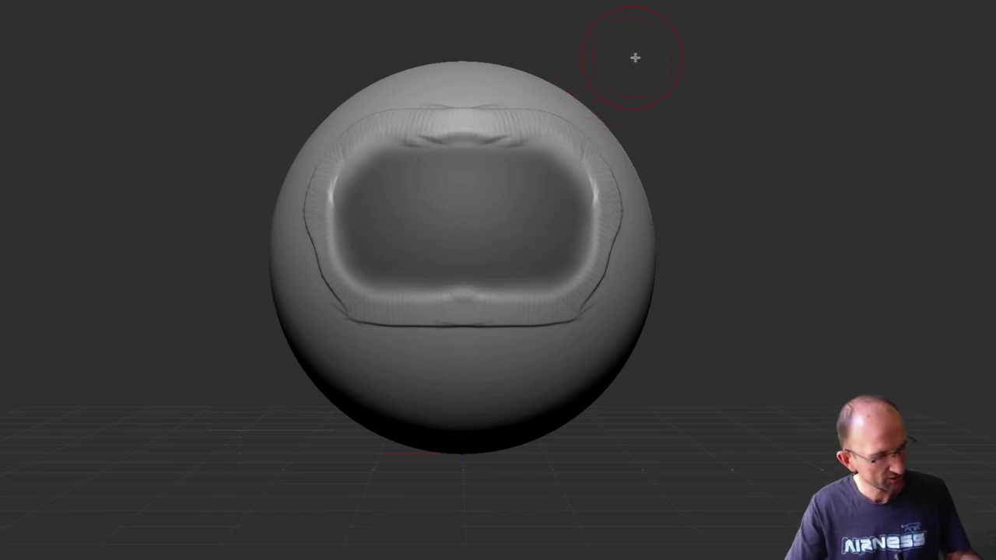
mouse_move(663, 43)
ctrl+mouse_down()
mouse_move(596, 171)
mouse_move(675, 150)
ctrl+mouse_up()
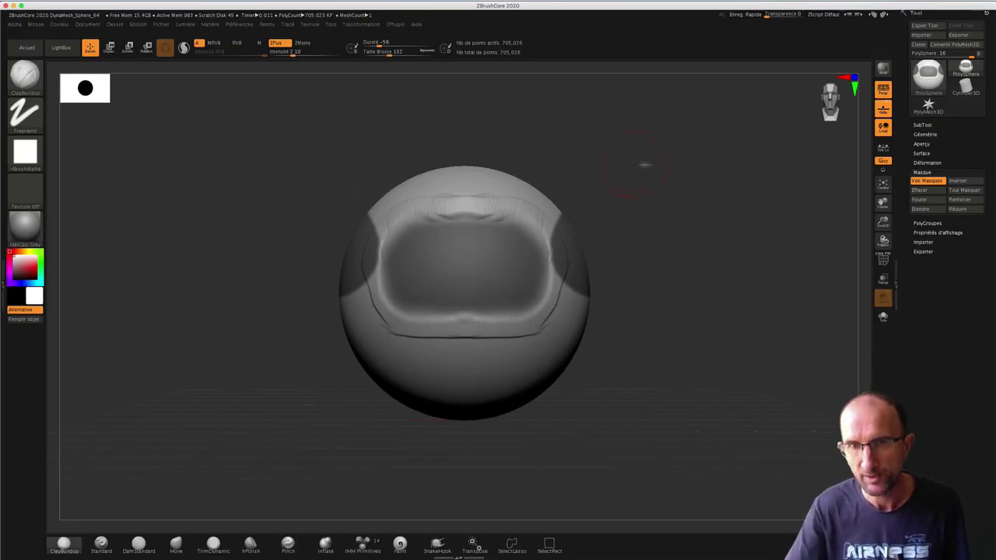
mouse_move(633, 158)
mouse_down()
mouse_move(563, 161)
mouse_move(544, 179)
mouse_up()
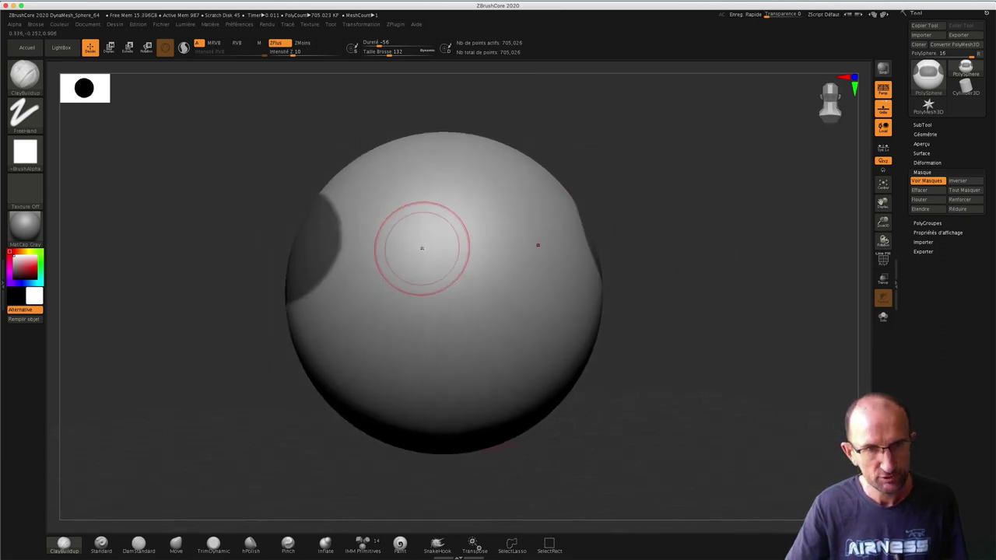
Mask two overlapping ovals on the sphere's lower middle using MaskCircle, then frame the view
key(b)
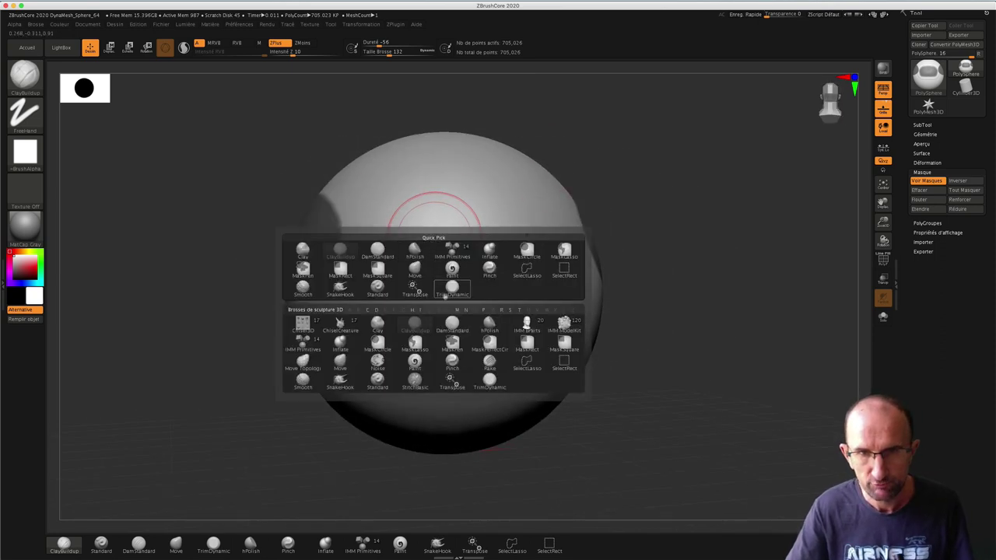
click(379, 347)
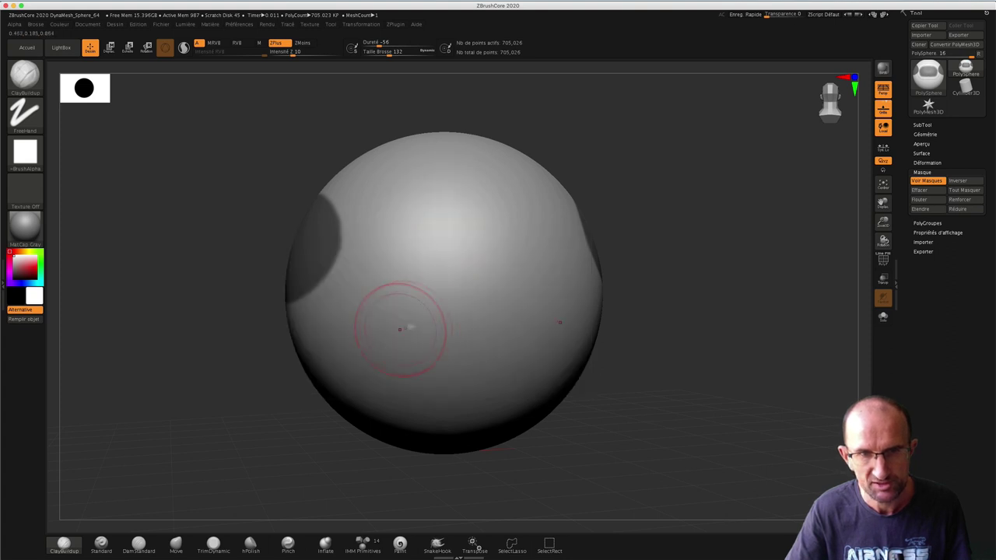
key(ctrl)
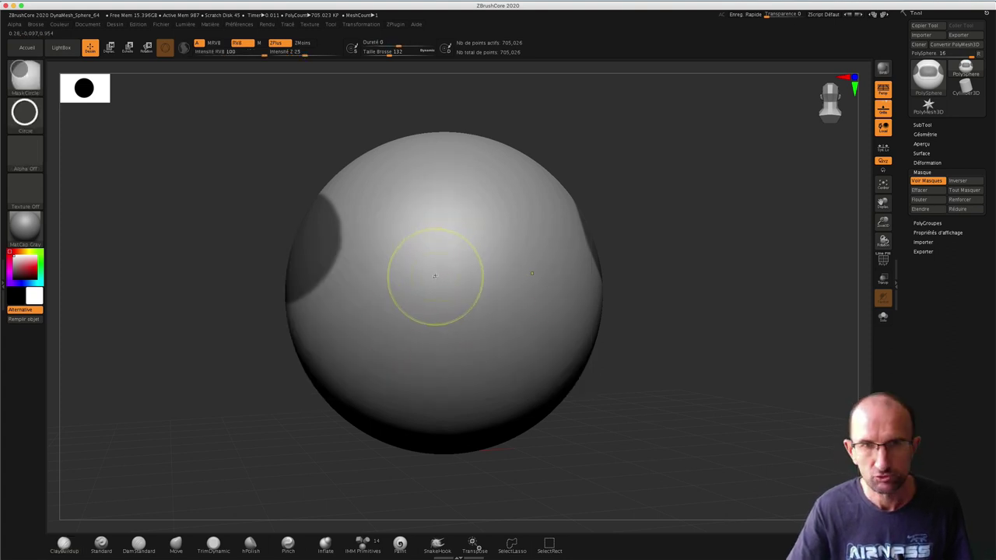
ctrl+drag(440, 275, 508, 359)
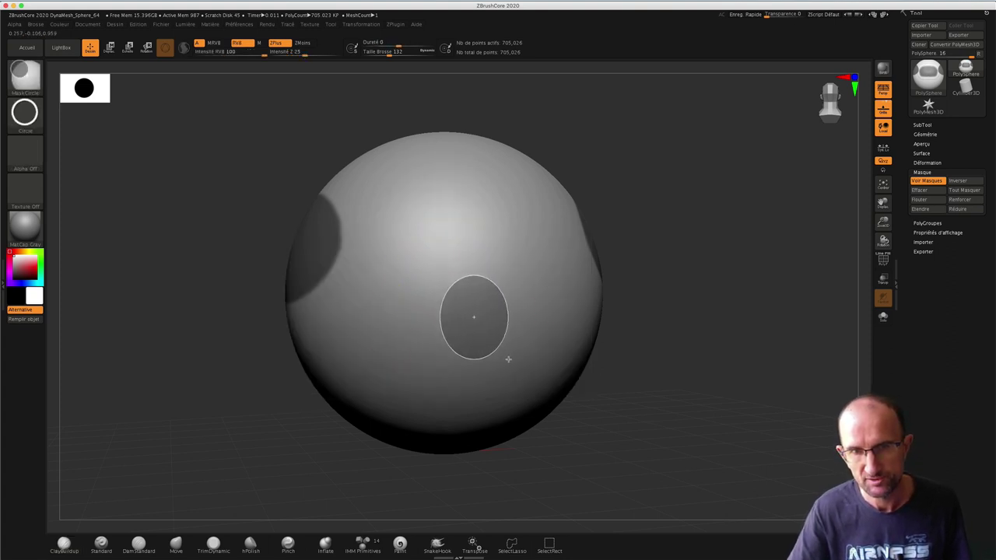
ctrl+drag(465, 276, 530, 358)
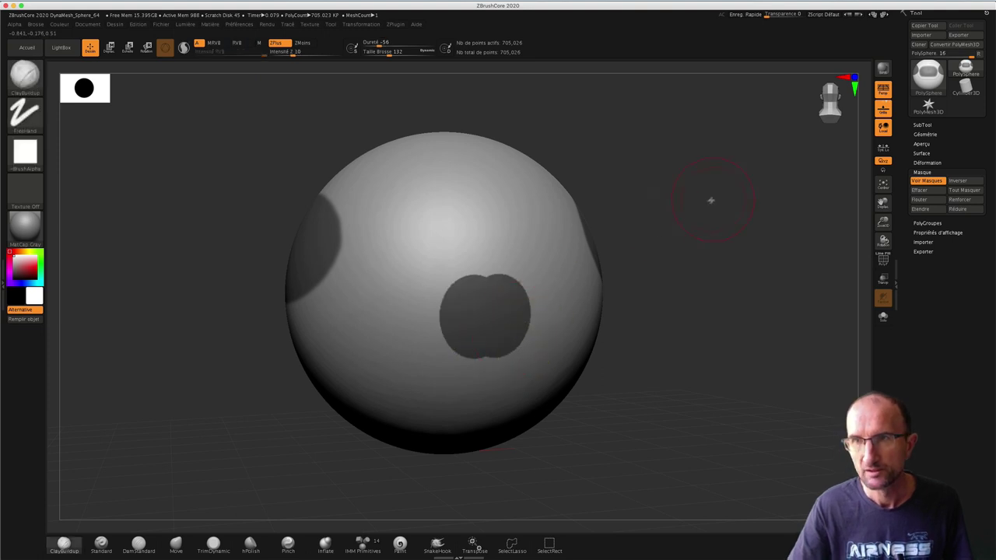
drag(717, 237, 689, 233)
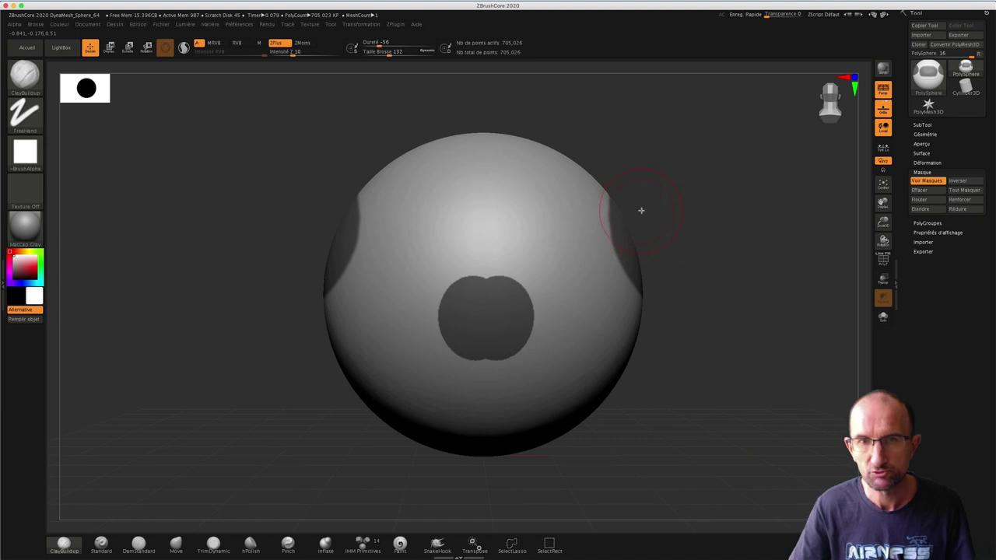
key(f)
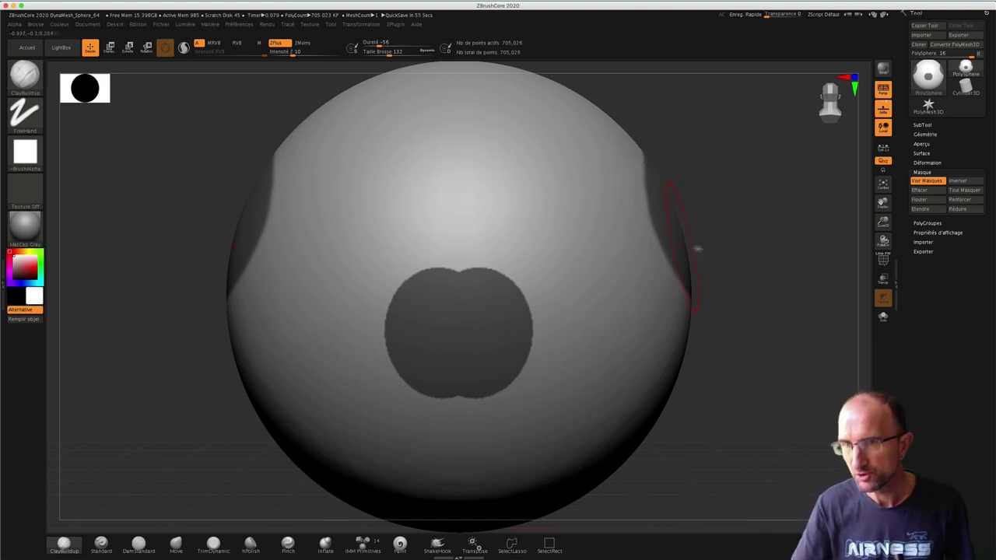
Toggle full-screen canvas and transparency, then reopen the Tool palette's mask options
click(894, 280)
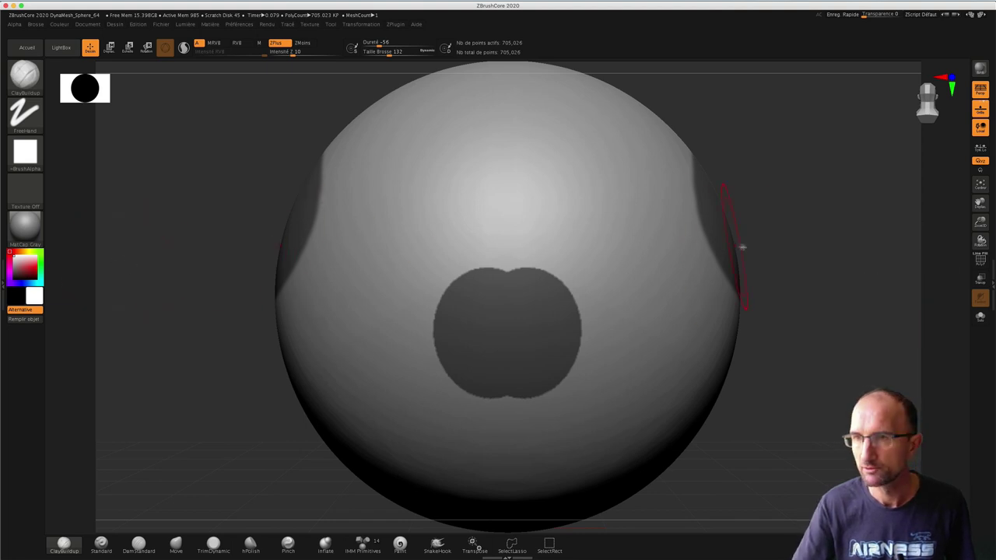
click(993, 283)
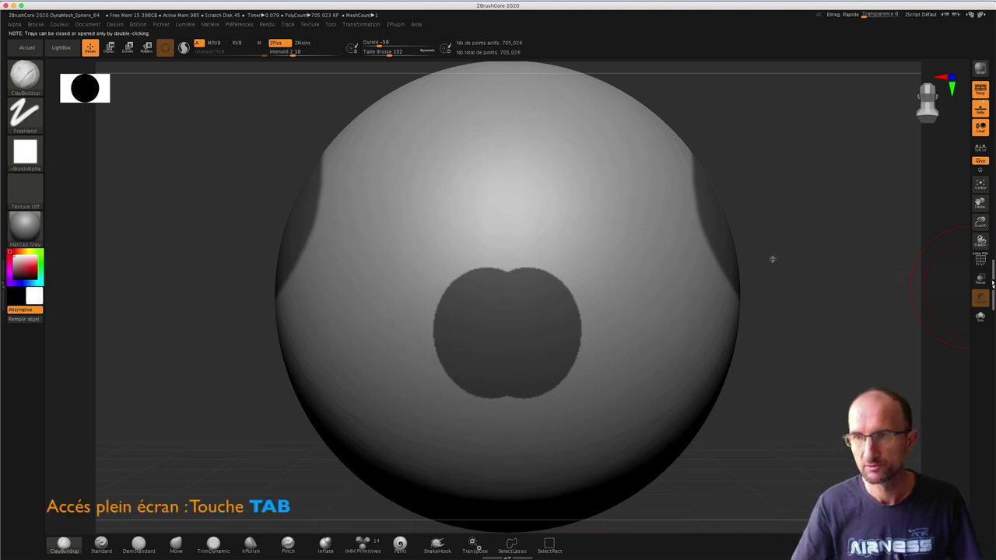
key(Tab)
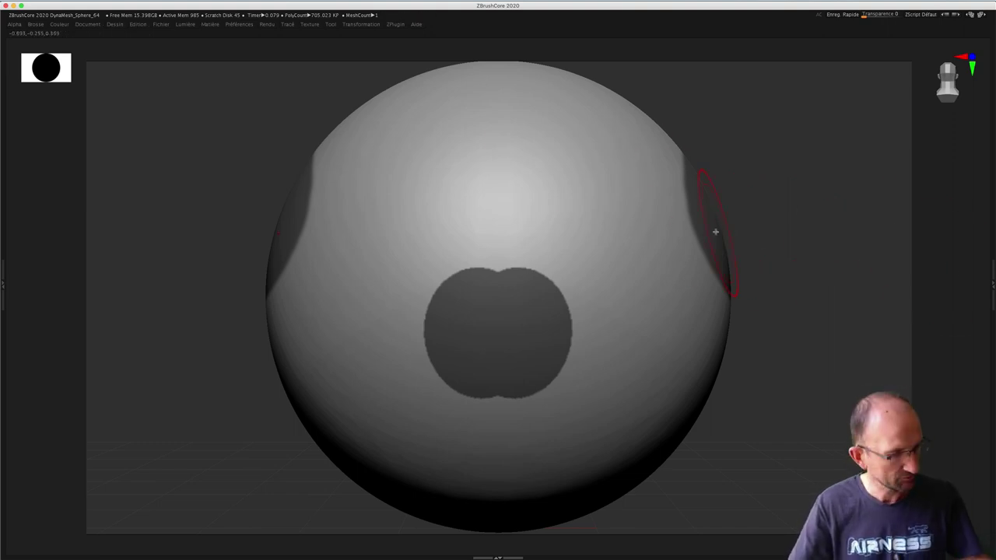
key(Tab)
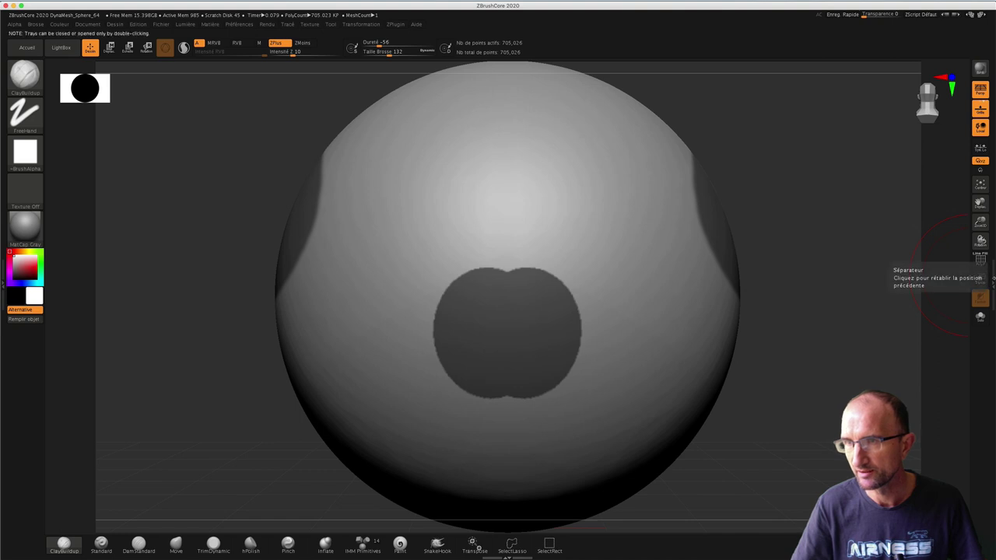
click(981, 277)
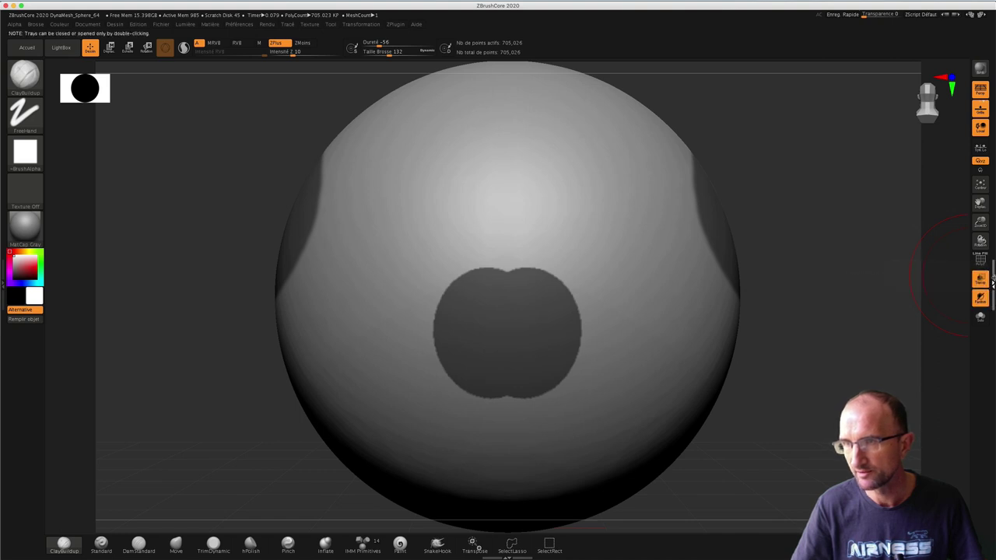
double_click(993, 284)
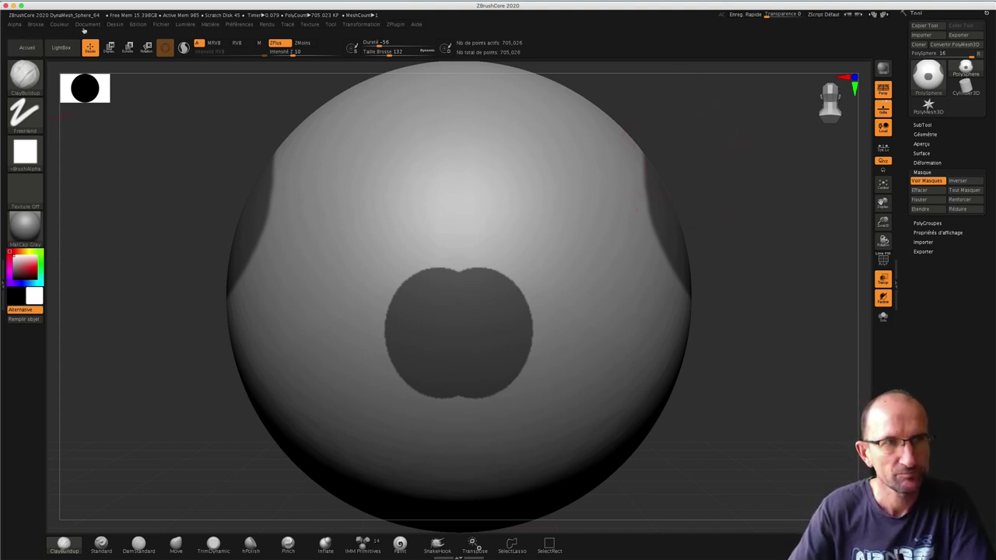
Open Monster_Dingo.ZPR from LightBox's recent projects, discarding the unsaved sphere project
click(63, 49)
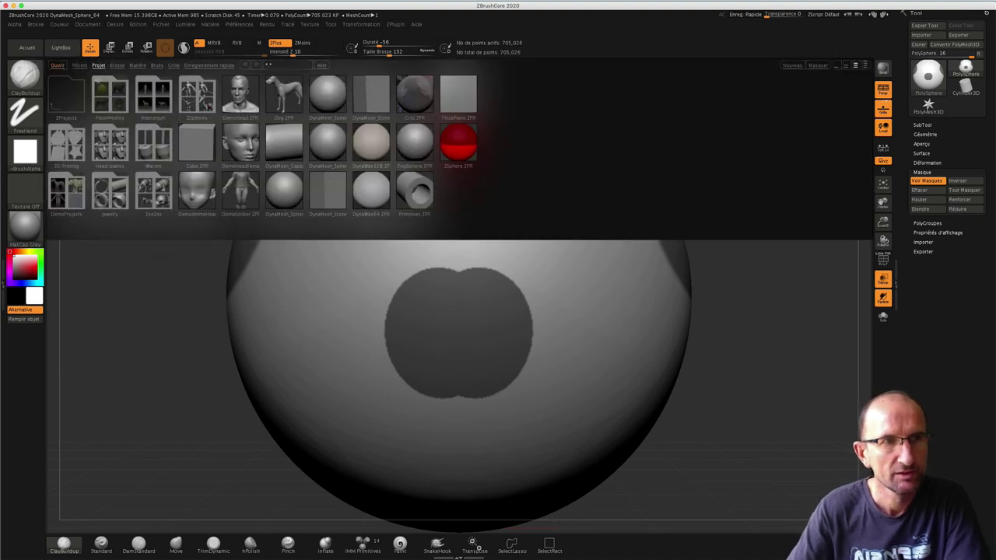
click(78, 65)
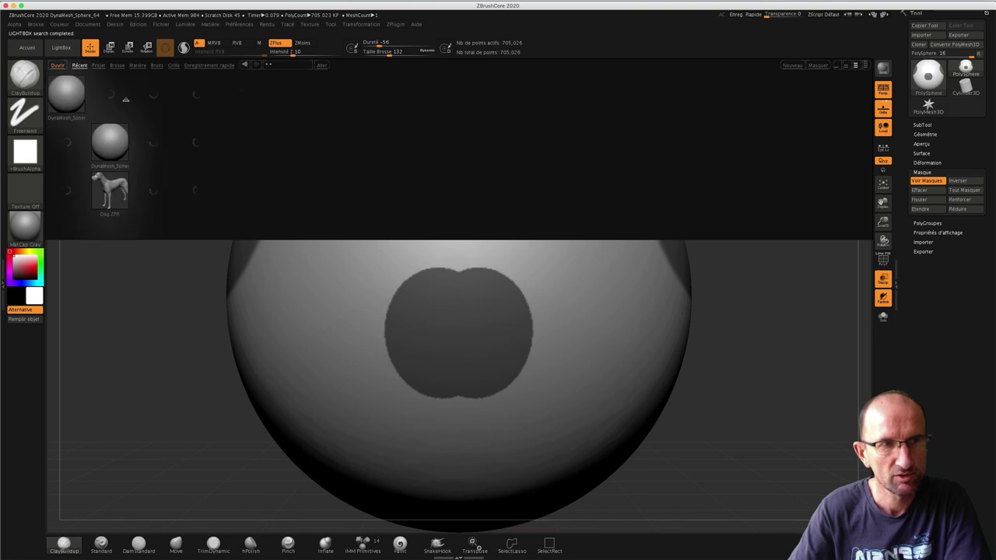
double_click(68, 144)
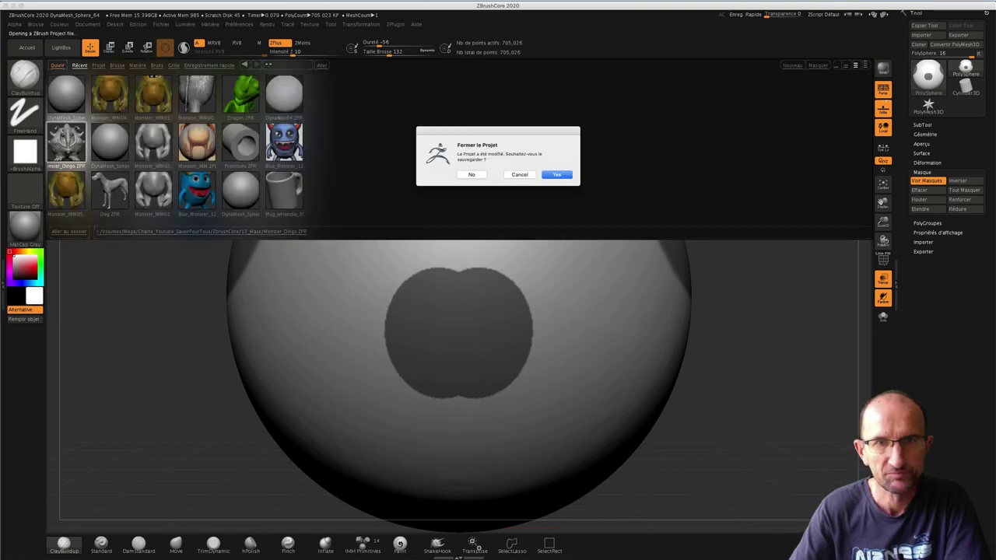
click(462, 174)
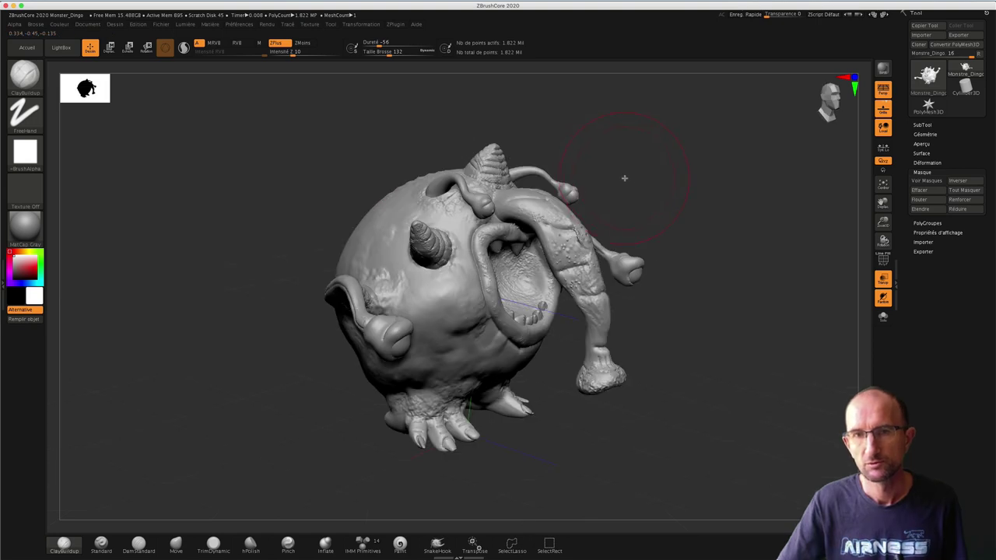
mouse_move(651, 180)
mouse_down()
mouse_move(620, 176)
mouse_move(624, 203)
mouse_up()
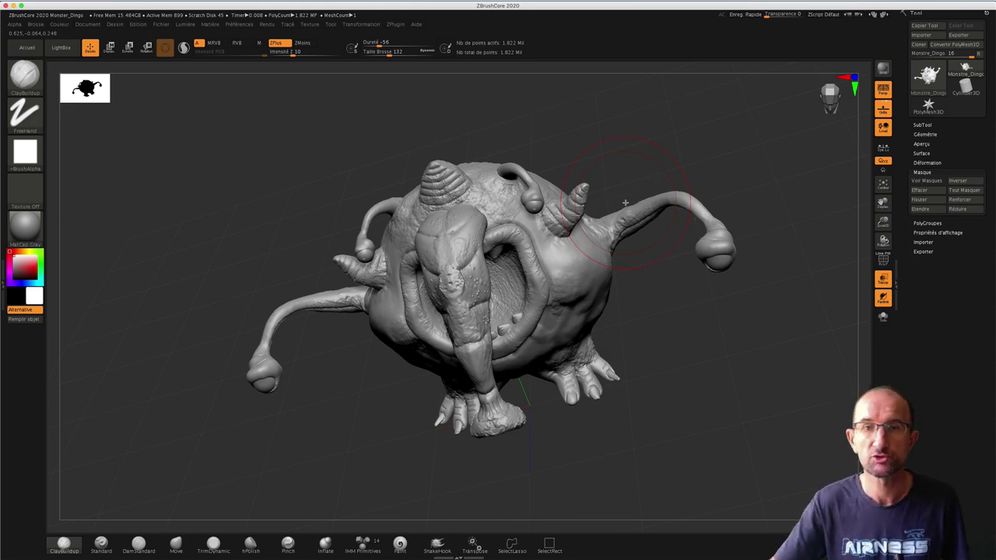
drag(566, 151, 588, 131)
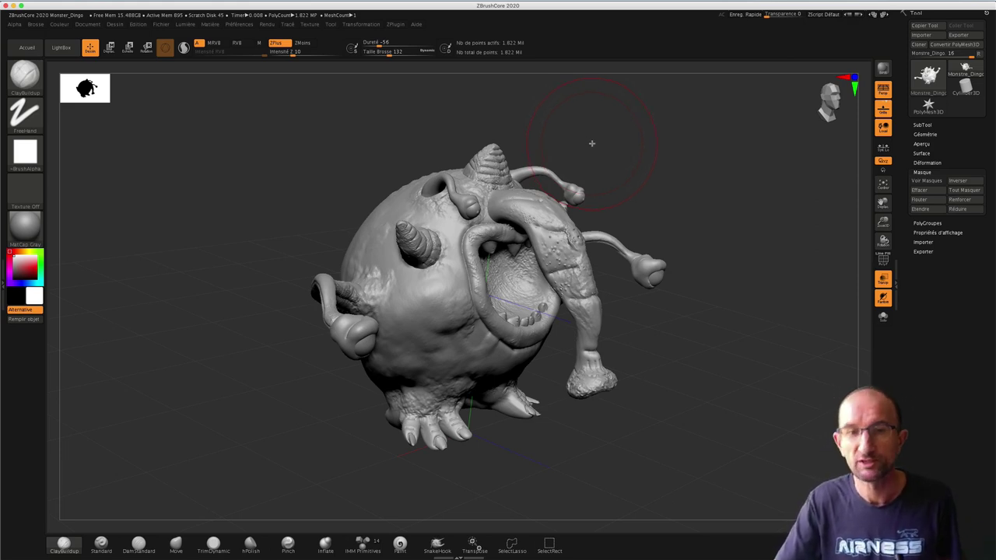
shift+drag(542, 233, 622, 338)
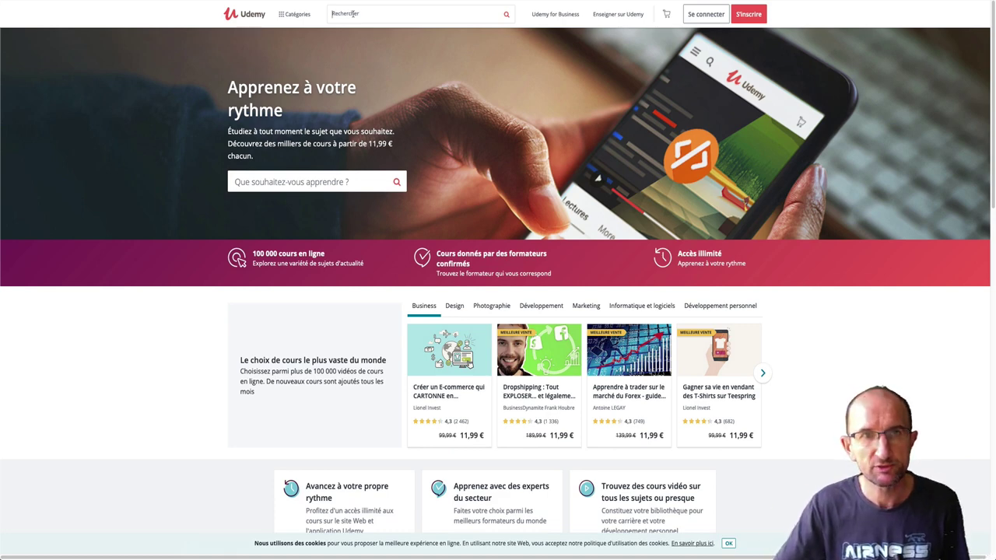
Search Udemy for 'sculptris' and scroll through the six course results
text(scu)
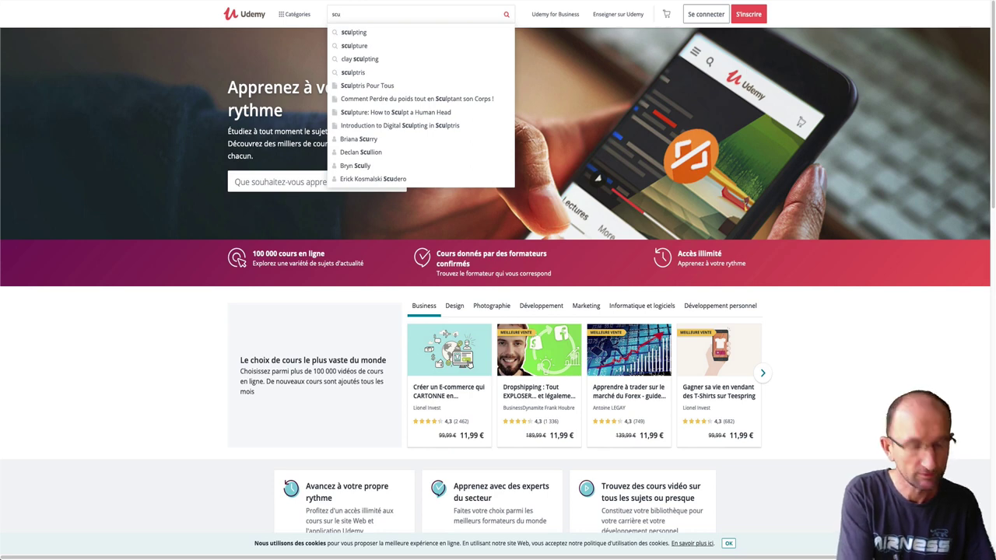
text(lptris)
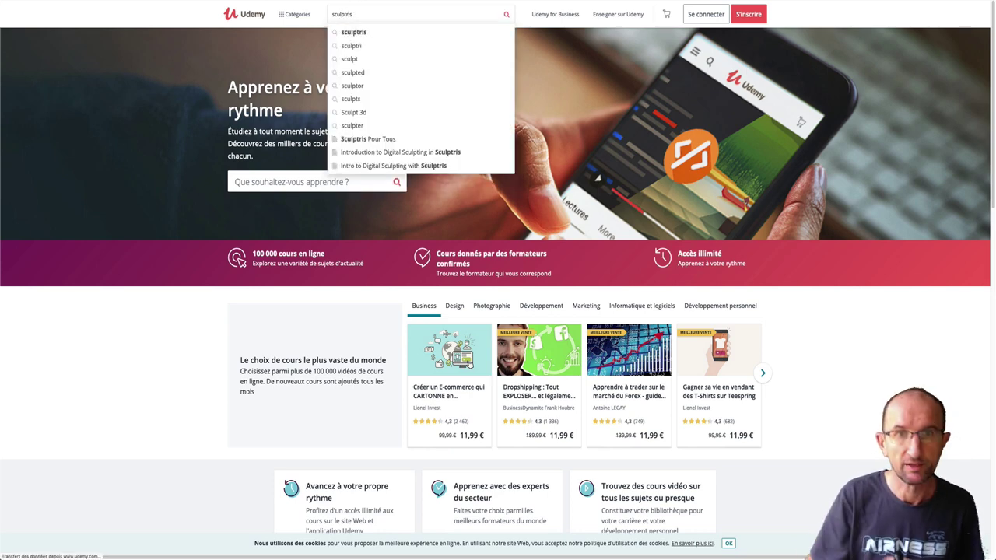
key(Return)
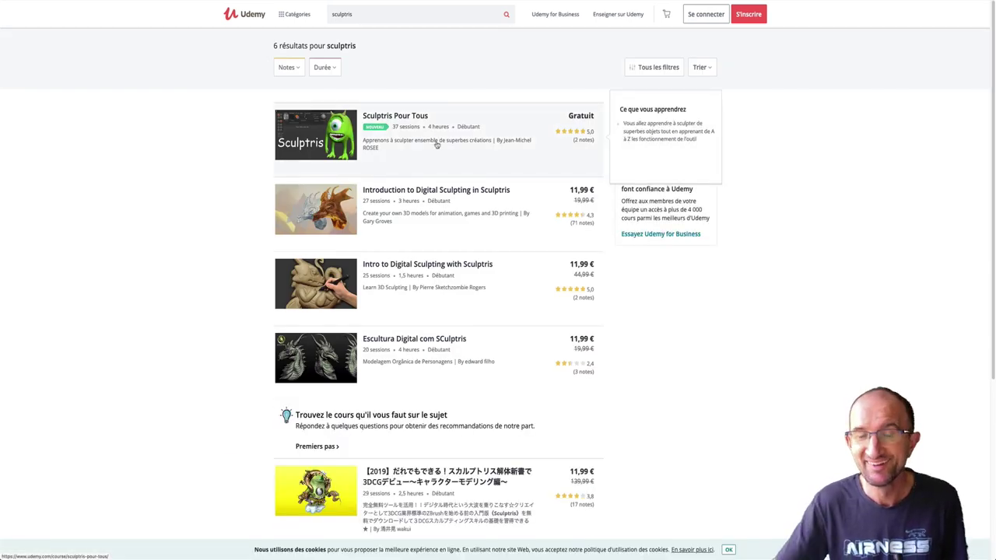
scroll(464, 182, down, 2)
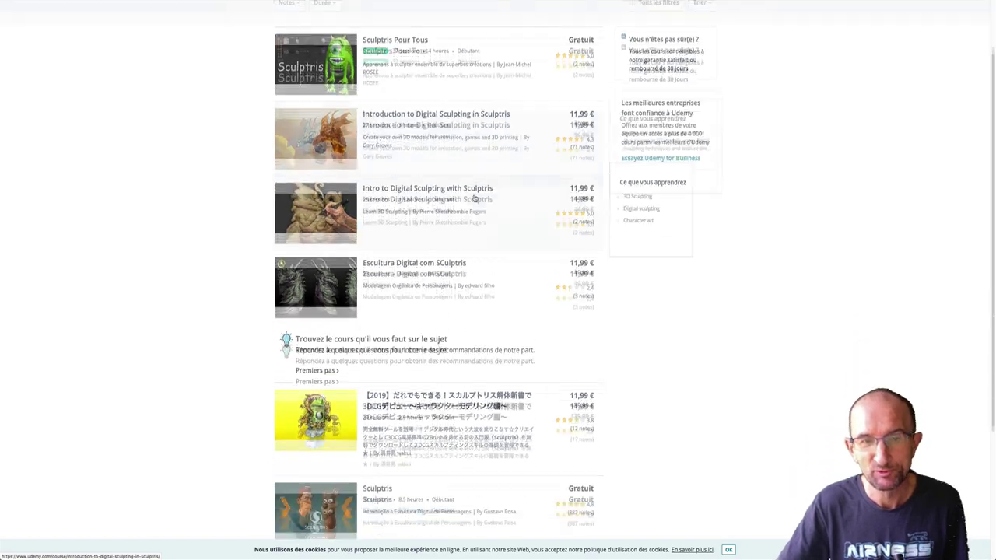
scroll(474, 199, down, 2)
scroll(473, 196, up, 1)
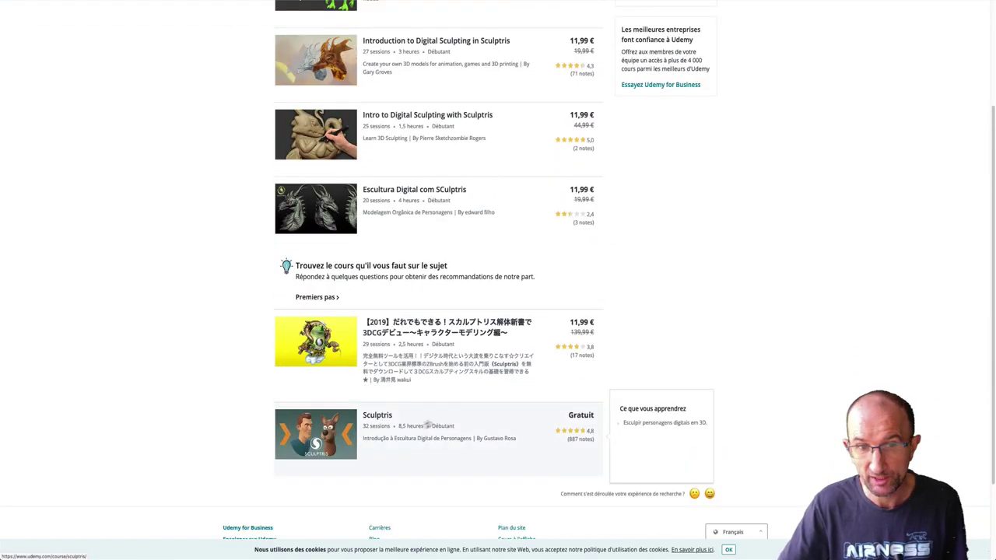
scroll(421, 415, up, 4)
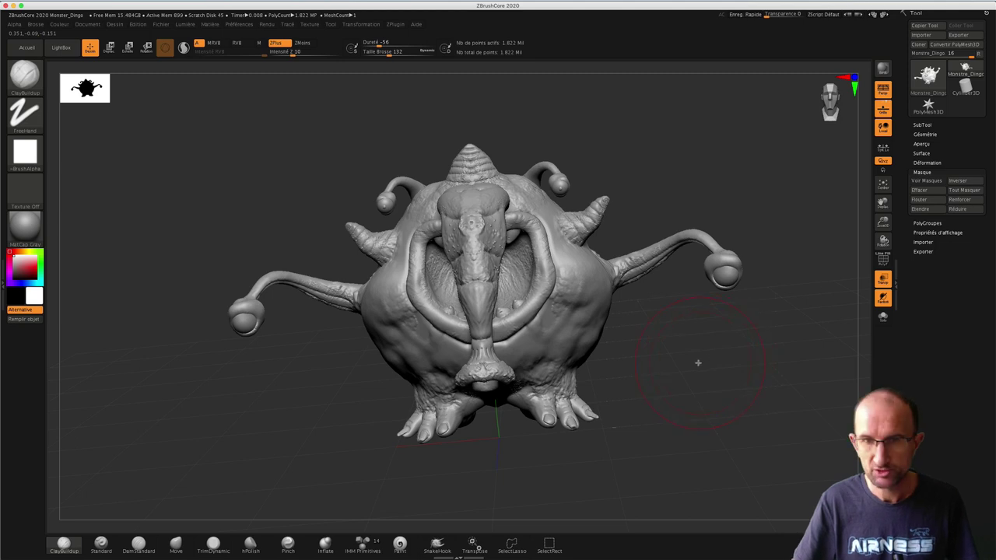
Select the MaskSquare brush with the monster's back turned toward the view, holding Ctrl
shift+drag(697, 363, 687, 362)
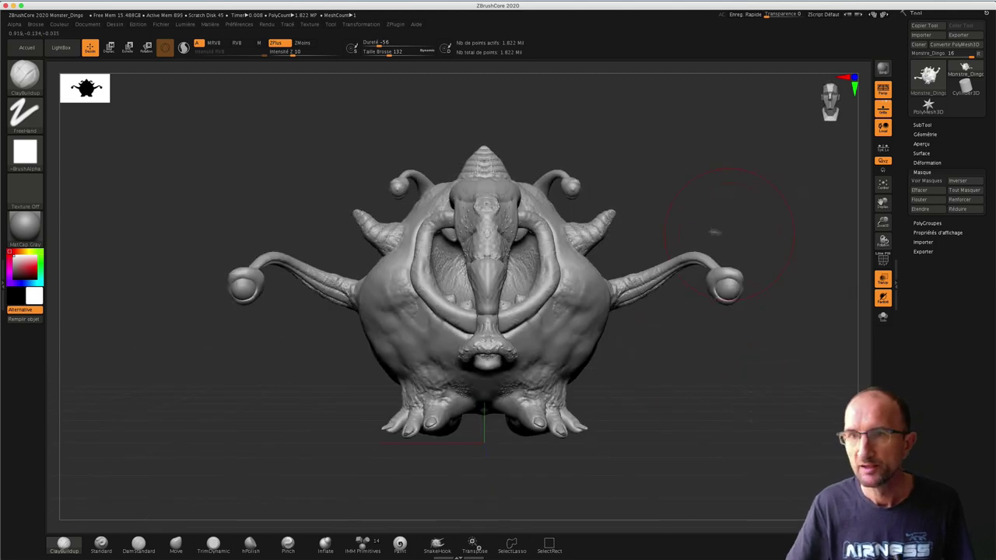
drag(693, 203, 533, 249)
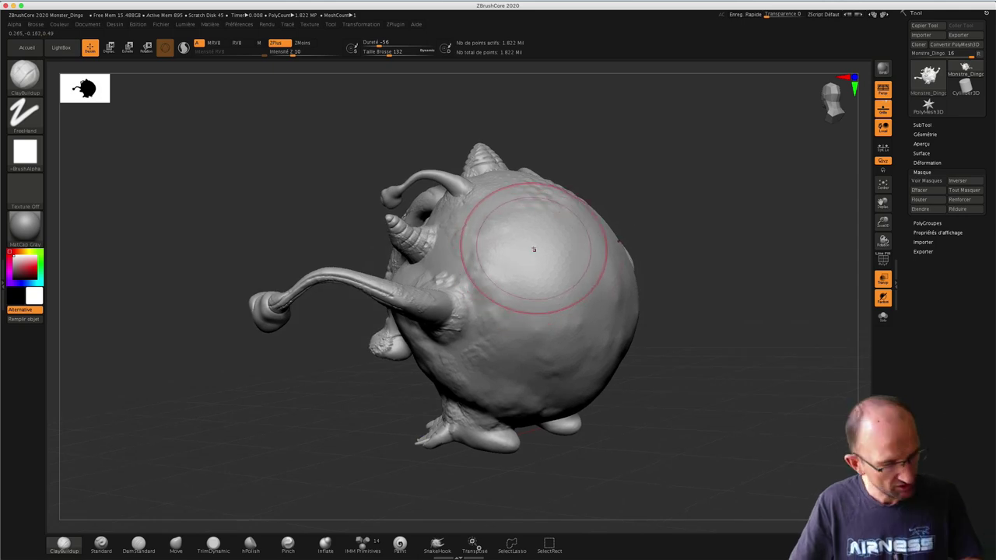
key(b)
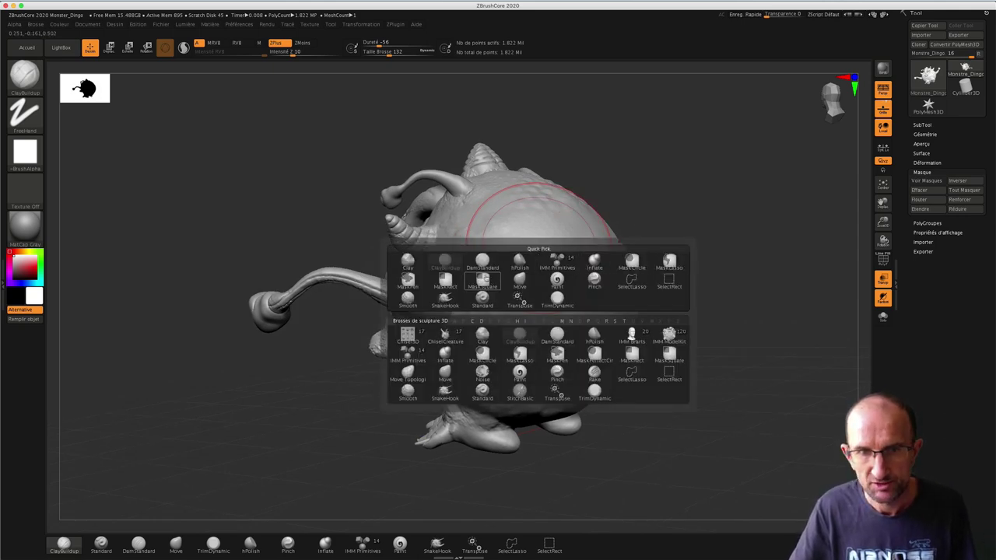
click(483, 279)
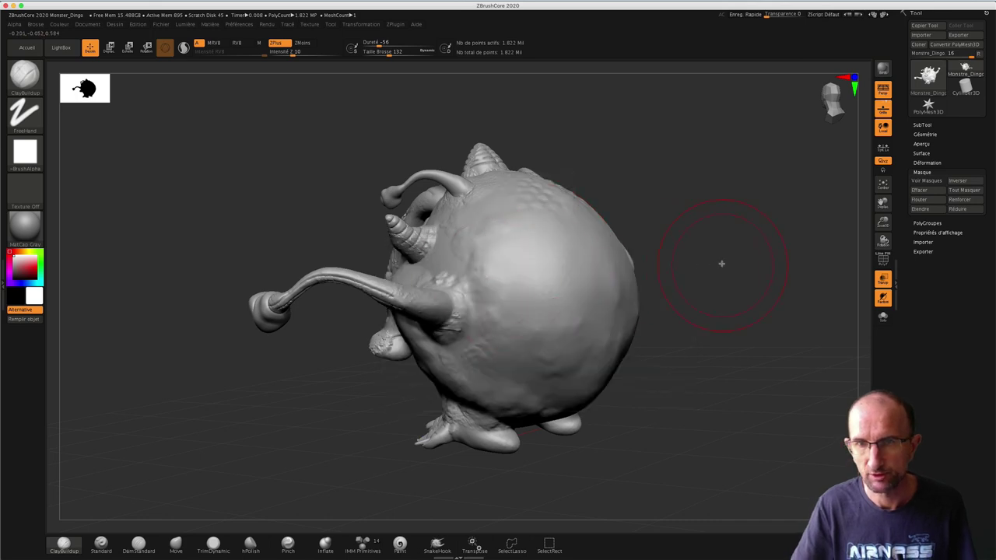
shift+drag(721, 263, 612, 276)
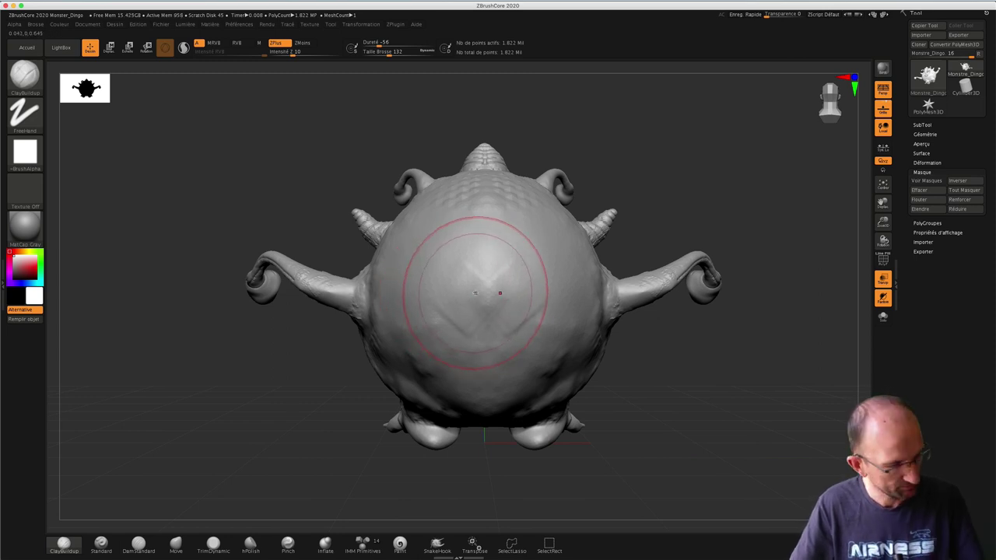
key(ctrl)
key(ctrl)
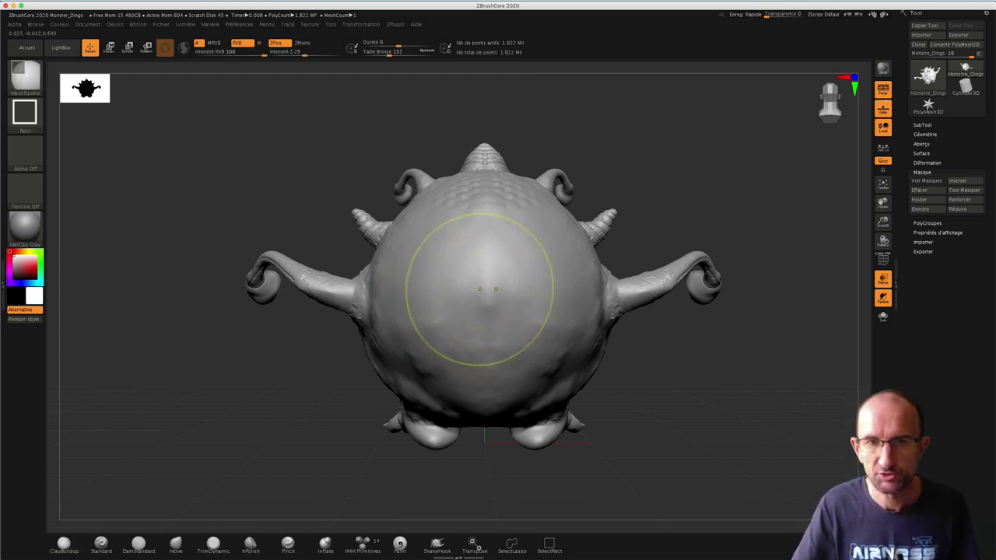
Draw a square eye mask on the monster's back and orbit to check it
ctrl+drag(445, 282, 469, 306)
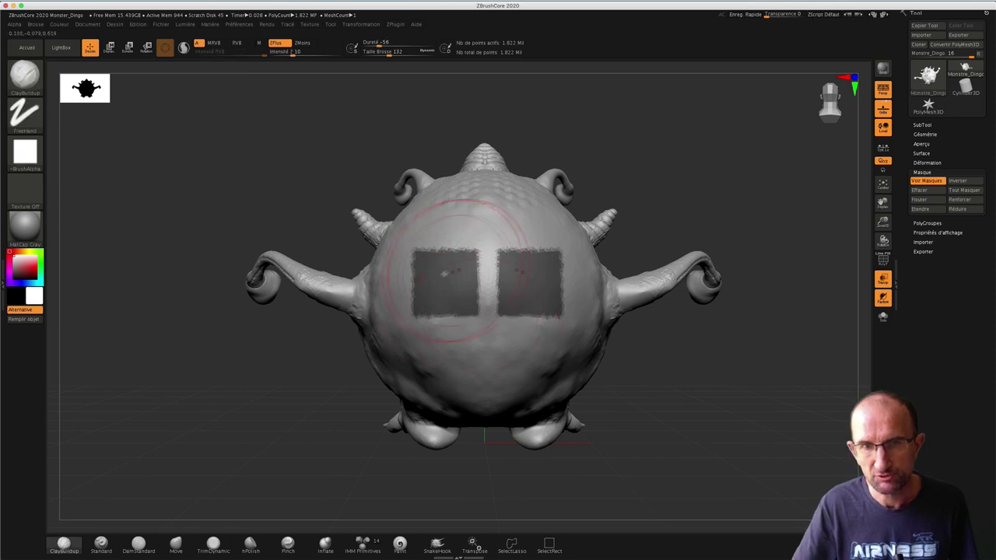
mouse_move(607, 180)
mouse_down()
mouse_move(629, 182)
mouse_move(638, 200)
mouse_up()
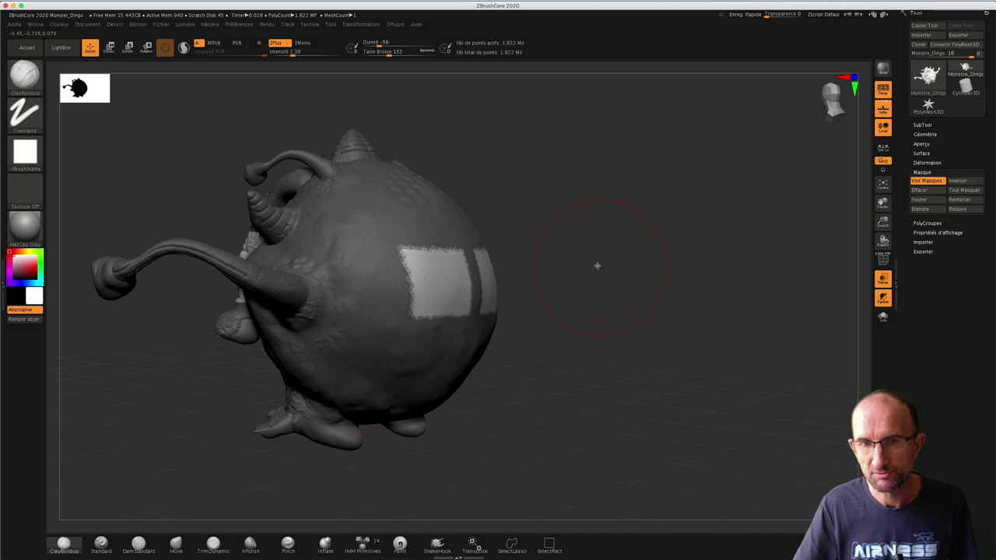
mouse_move(596, 267)
mouse_down()
mouse_move(586, 262)
mouse_move(603, 264)
mouse_move(582, 283)
mouse_up()
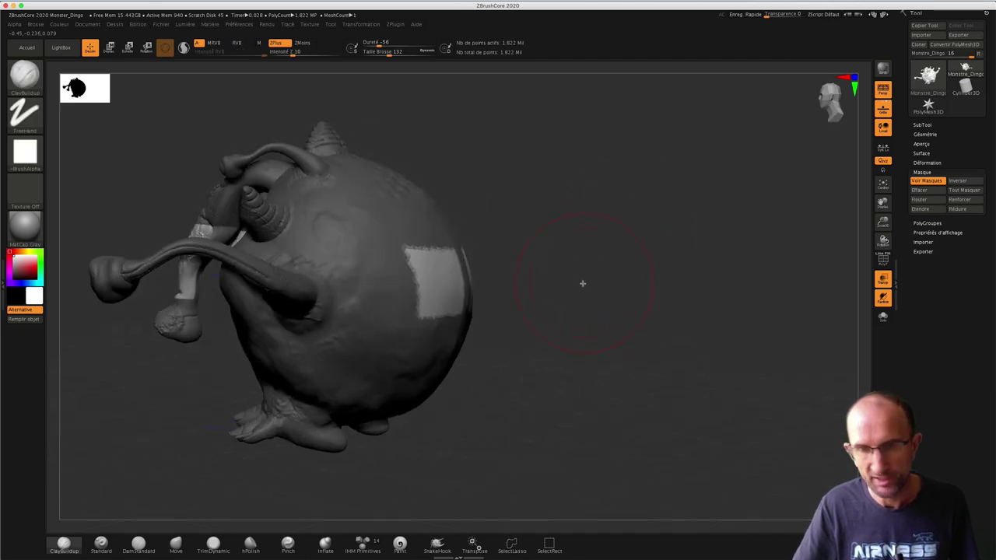
Switch to the Move brush at a larger size and pull the unmasked patch outward
key(b)
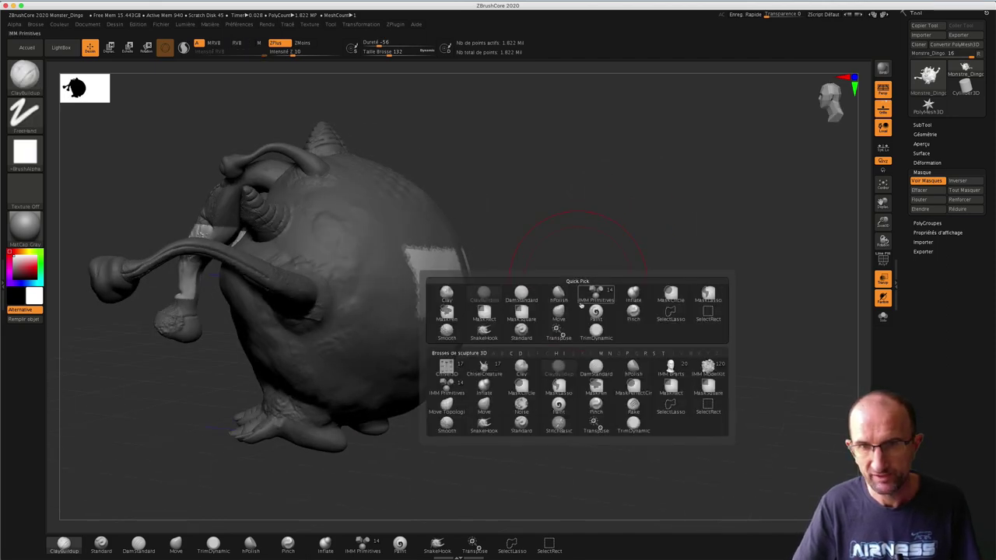
key(m)
key(v)
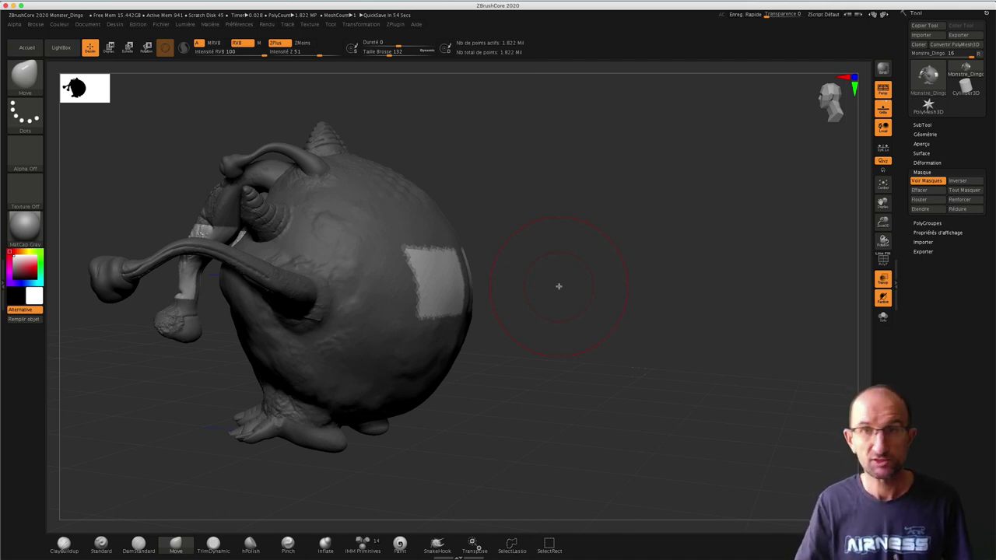
key(Tab)
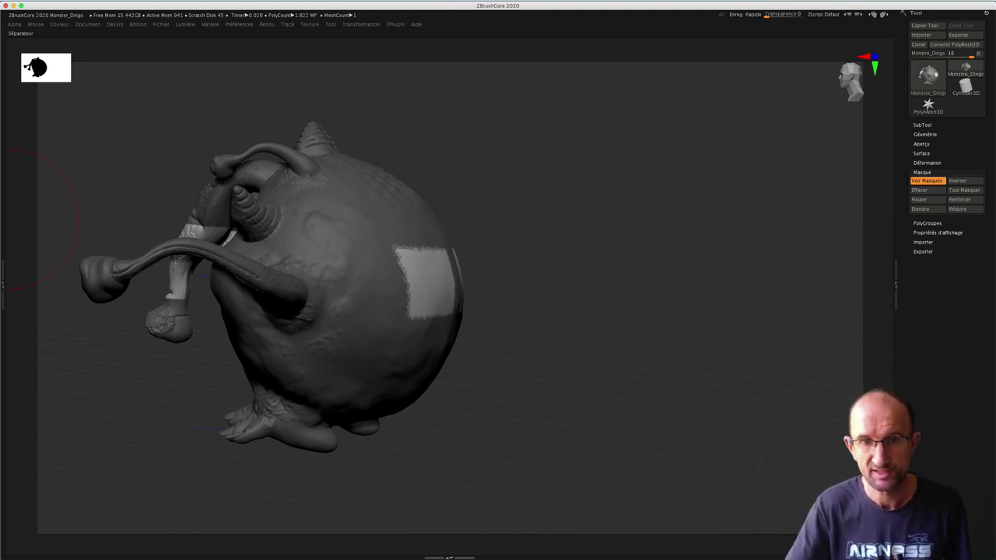
key(s)
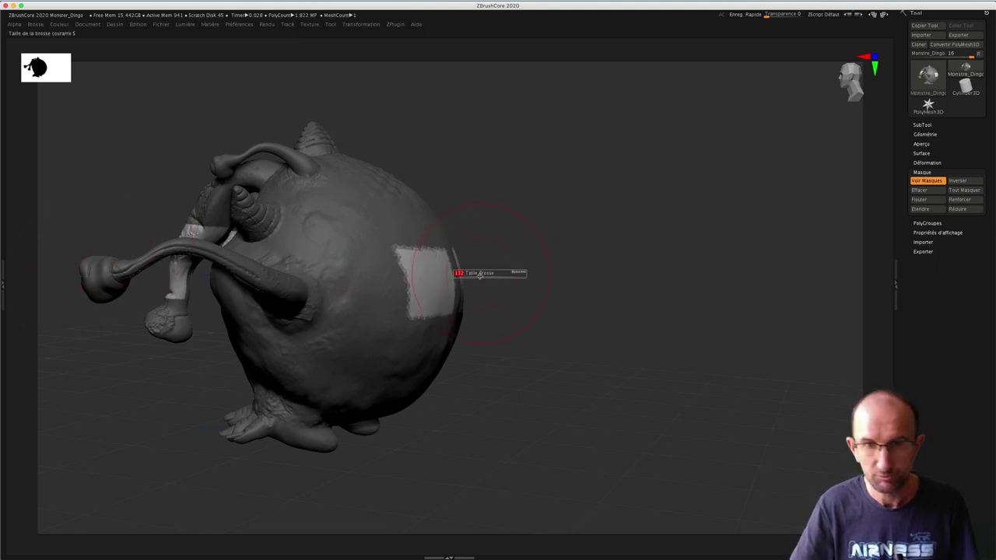
drag(481, 275, 513, 274)
drag(427, 277, 439, 275)
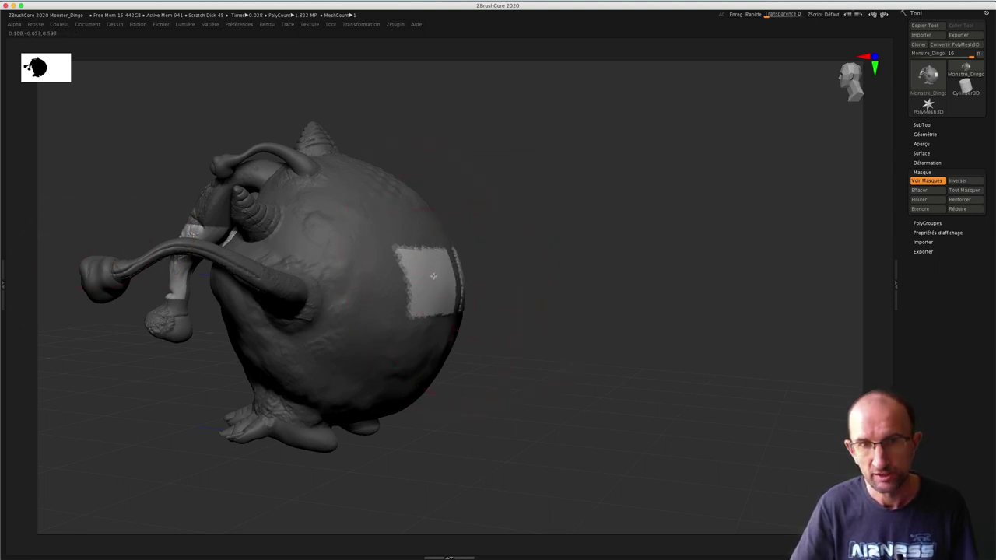
Rotate the creature through front and side views to a straight back view
drag(549, 262, 521, 263)
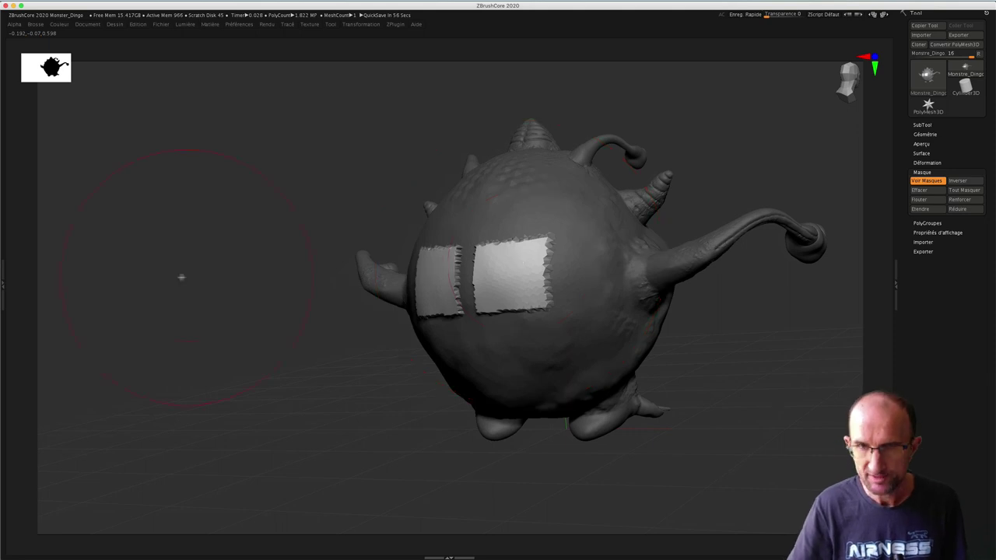
mouse_move(260, 216)
mouse_down()
mouse_move(245, 215)
mouse_move(288, 220)
mouse_move(278, 220)
mouse_up()
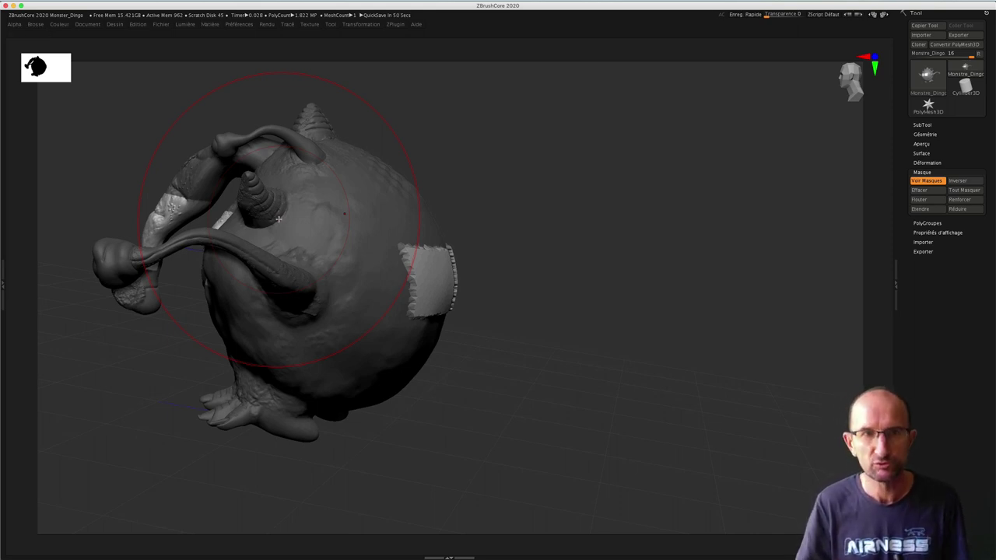
drag(89, 301, 687, 198)
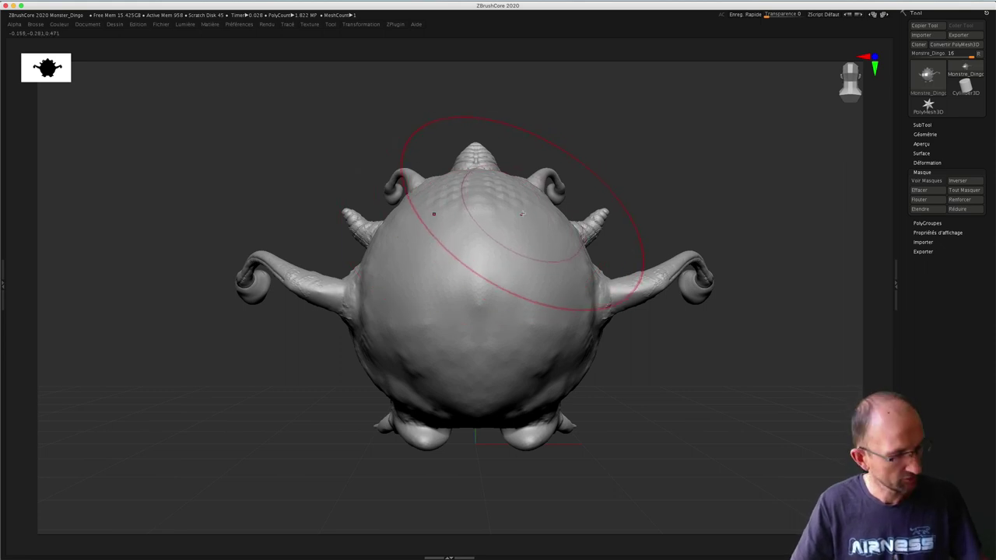
Restore the interface and select the MaskPen brush at Draw Size 25
key(Tab)
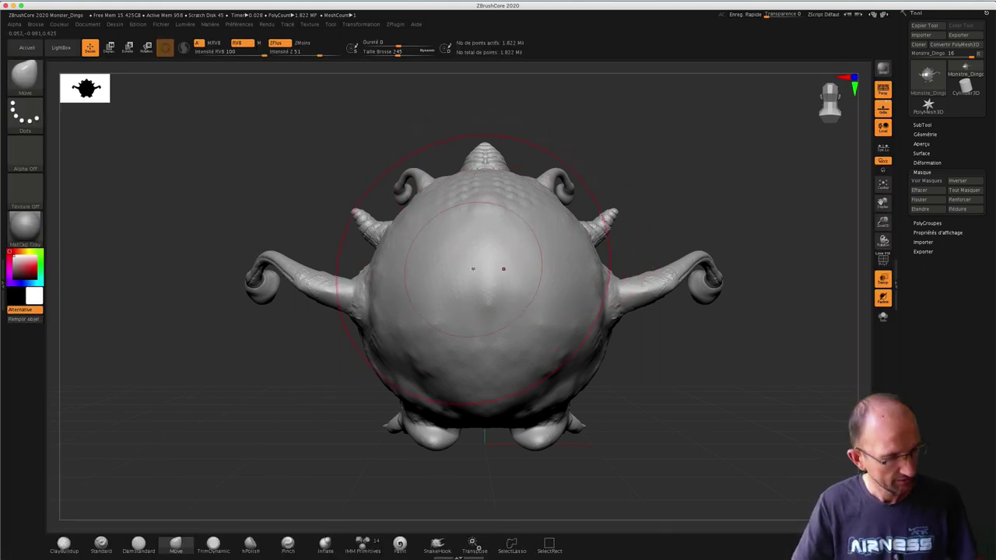
key(b)
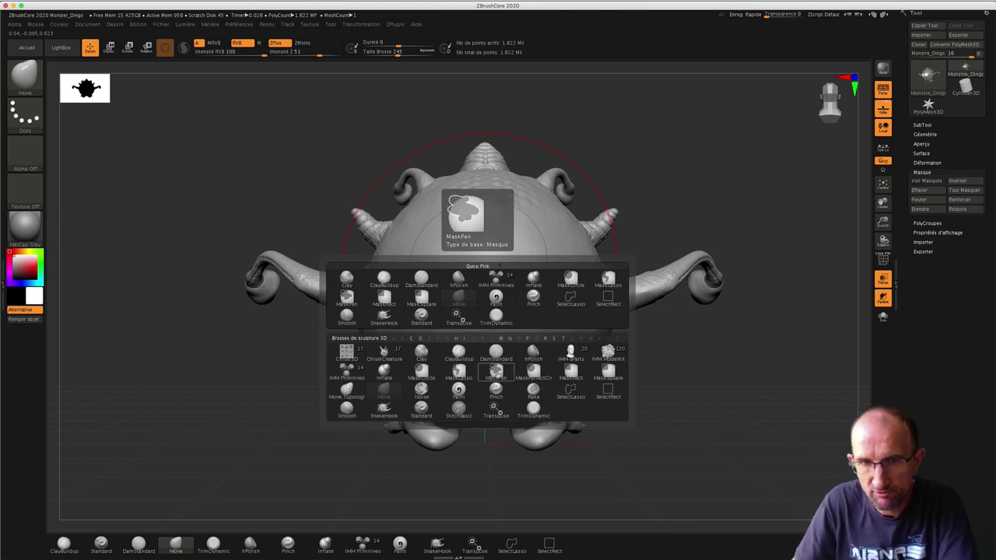
click(496, 373)
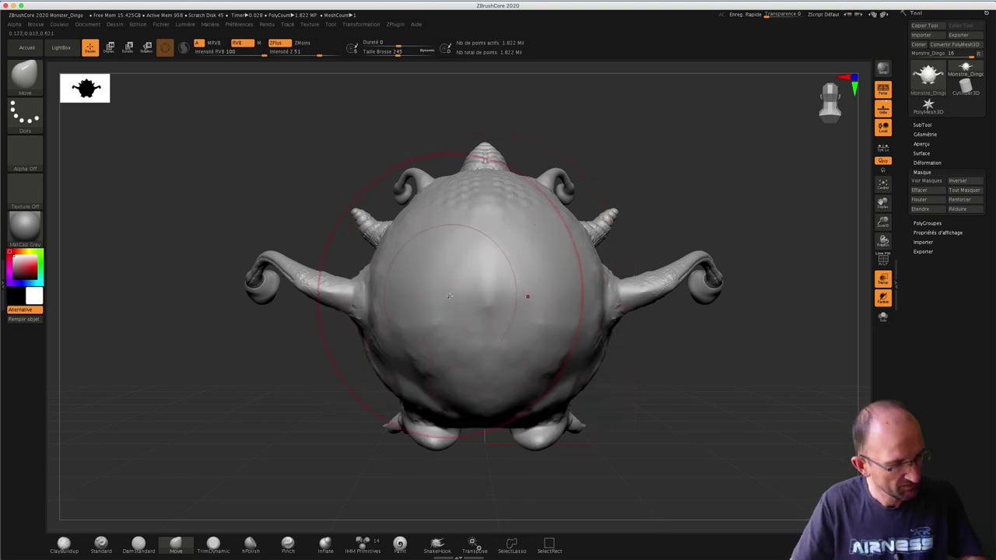
key(s)
drag(455, 289, 434, 289)
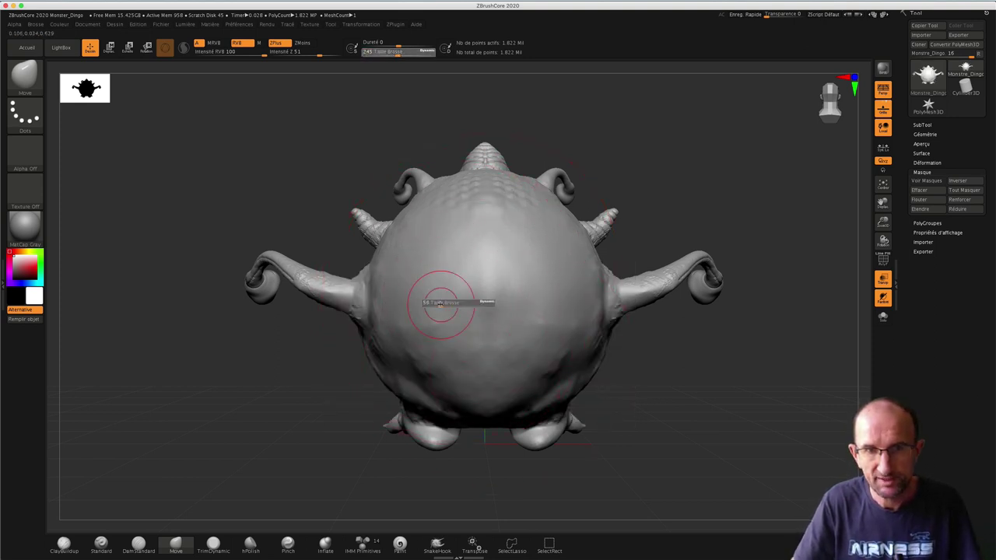
Paint mirrored thick S-shaped mask strokes across both sides of the back
mouse_move(431, 250)
ctrl+mouse_down()
mouse_move(398, 276)
mouse_move(427, 318)
mouse_move(411, 342)
mouse_move(402, 302)
mouse_move(417, 261)
mouse_move(442, 244)
ctrl+mouse_up()
ctrl+drag(394, 268, 416, 301)
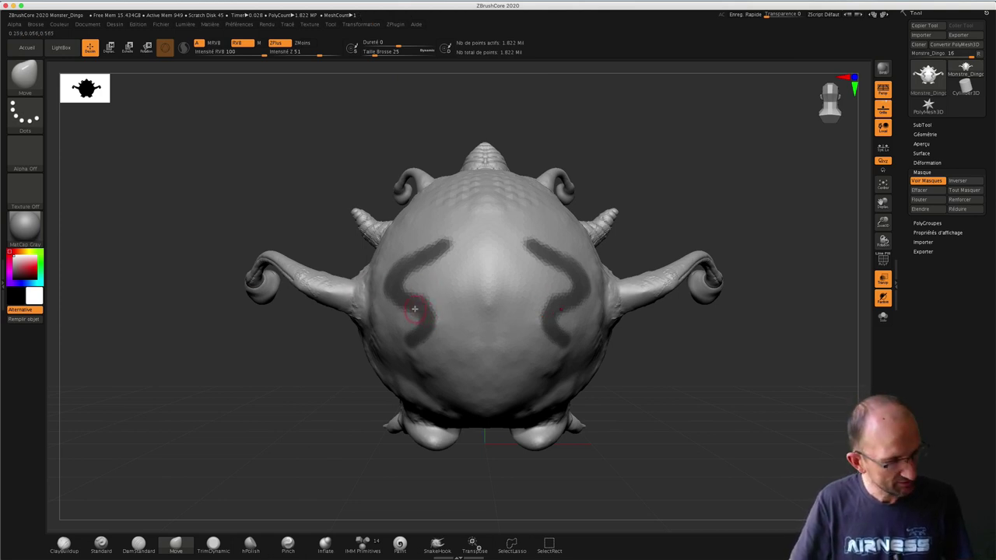
key(ctrl)
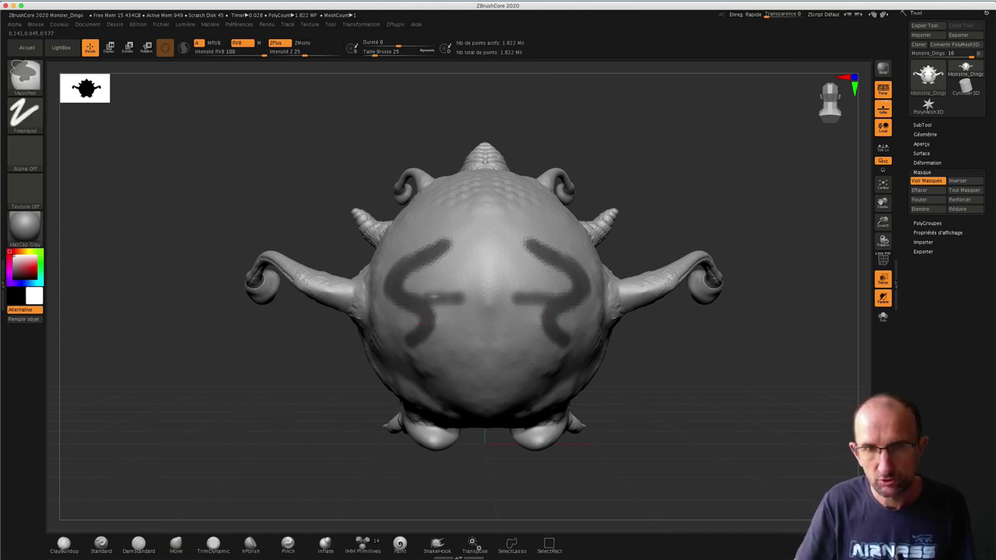
Enlarge the mask brush to Draw Size 116 and paint broad mirrored mask ovals
key(s)
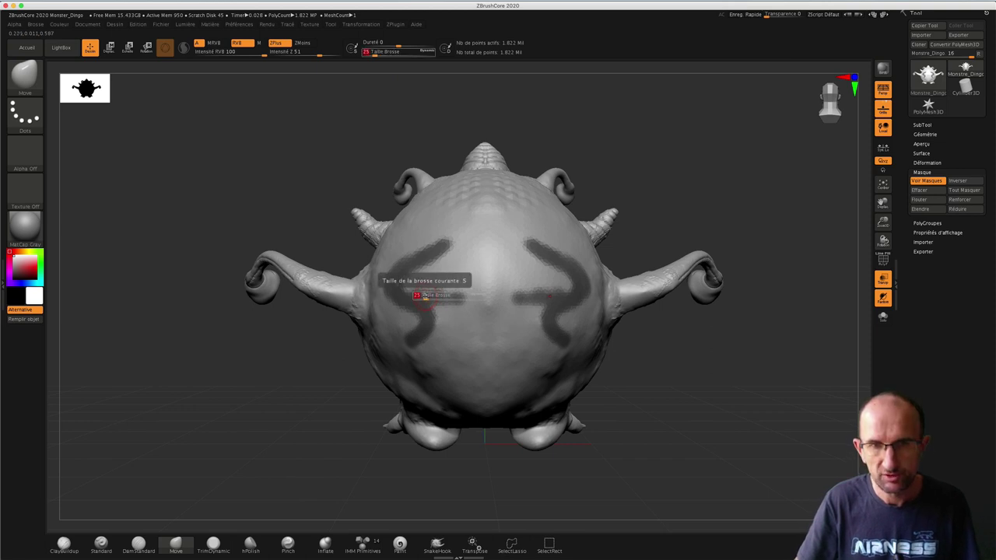
mouse_move(426, 295)
mouse_down()
mouse_move(471, 295)
mouse_move(419, 318)
mouse_up()
key(ctrl)
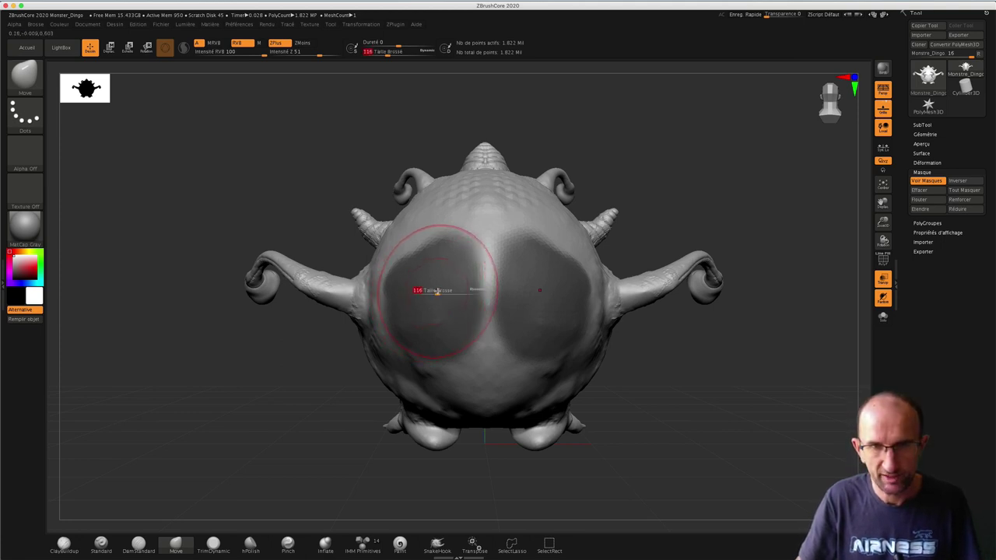
At Draw Size 44, clear round unmasked centres inside both ovals, then view the head from above
drag(437, 292, 431, 291)
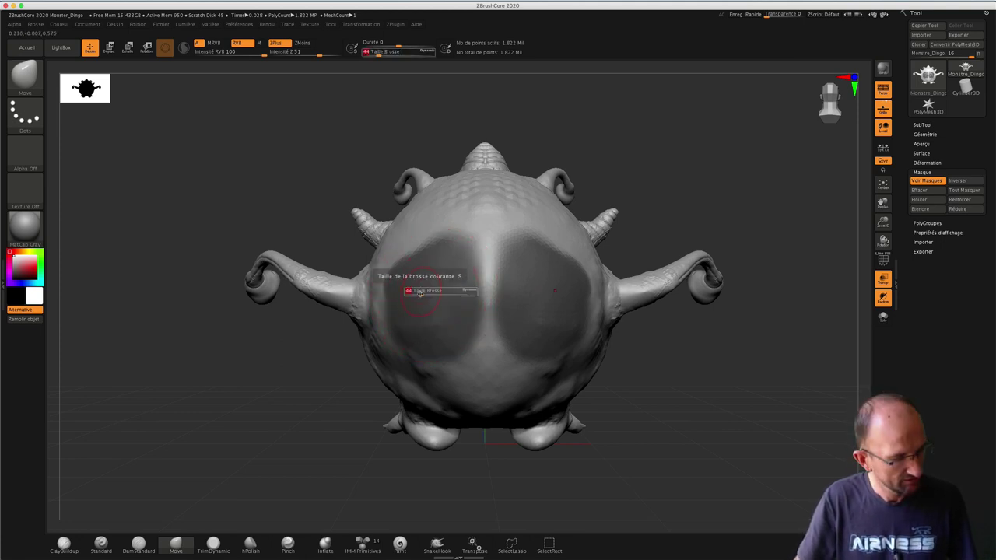
key(ctrl)
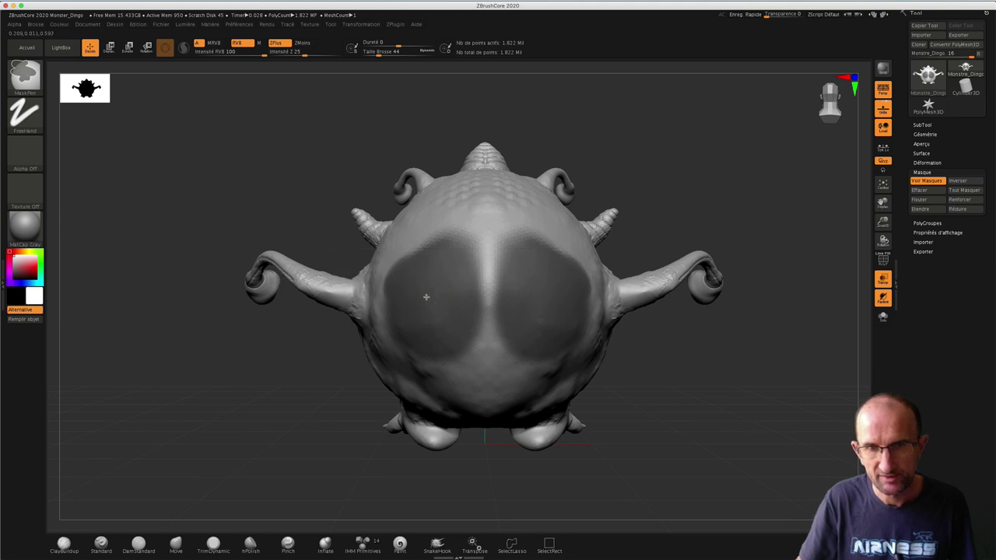
ctrl+alt+drag(426, 296, 431, 284)
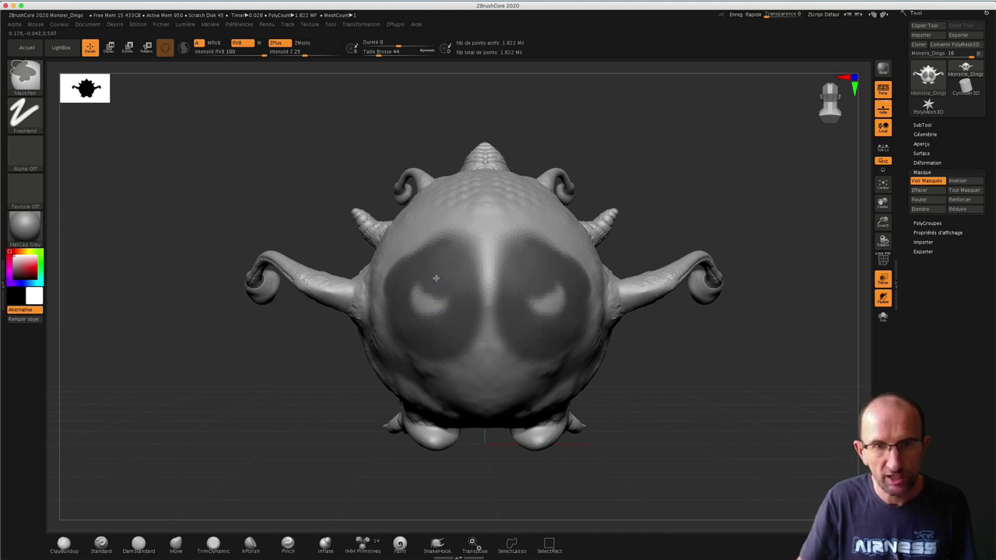
mouse_move(433, 281)
ctrl+alt+mouse_down()
mouse_move(423, 287)
mouse_move(455, 290)
mouse_move(439, 263)
mouse_move(411, 274)
mouse_move(427, 303)
ctrl+alt+mouse_up()
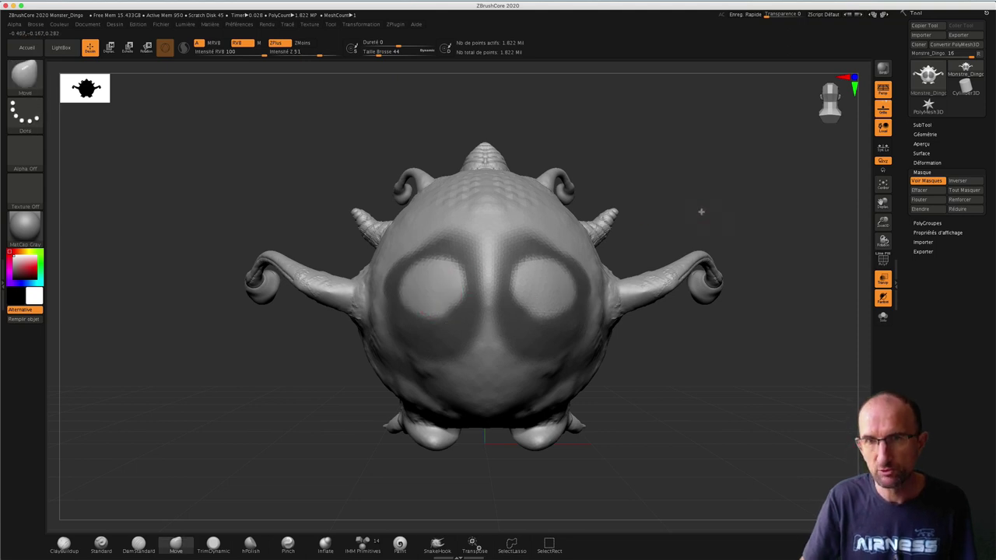
drag(701, 211, 688, 248)
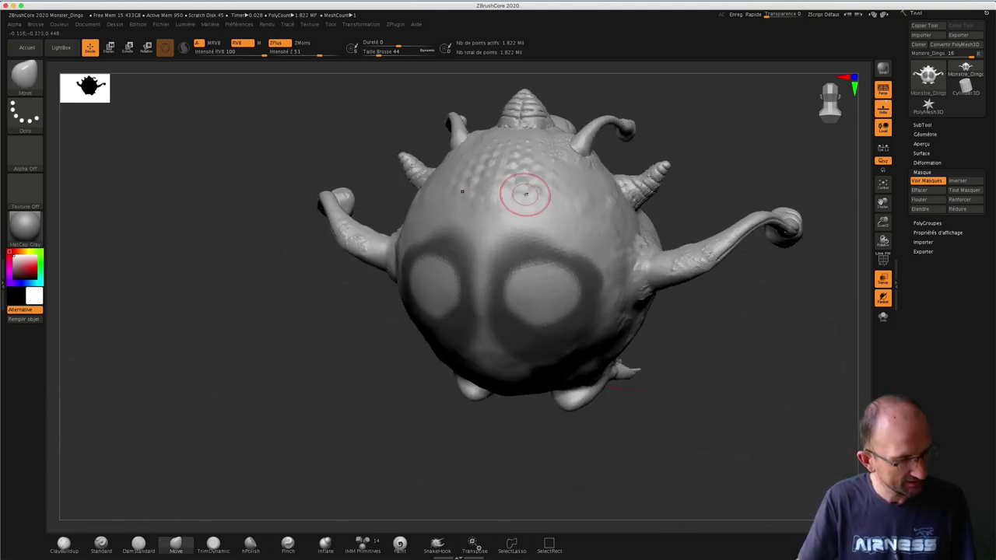
Pull a bump on the head, then build a forehead bulge with ClayBuildup
drag(507, 195, 493, 193)
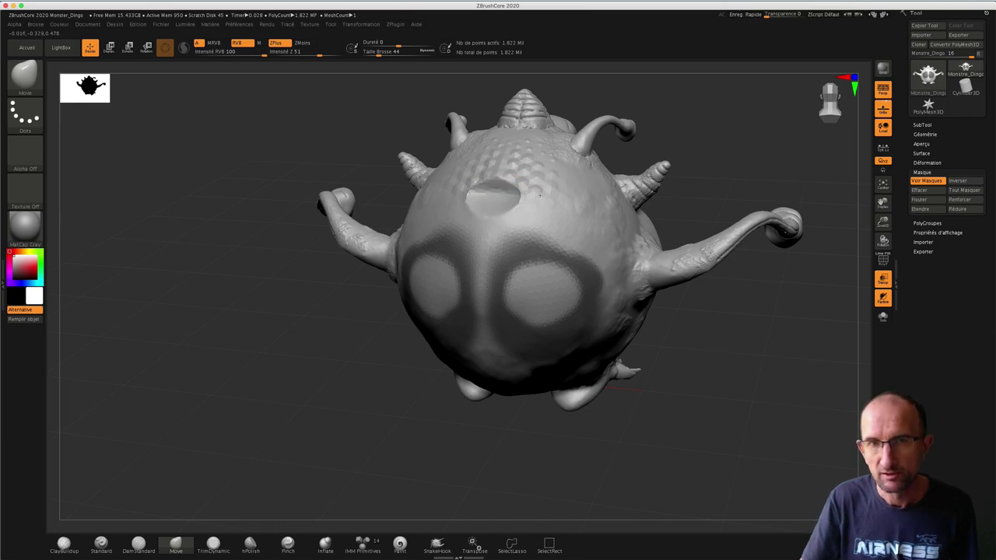
click(25, 76)
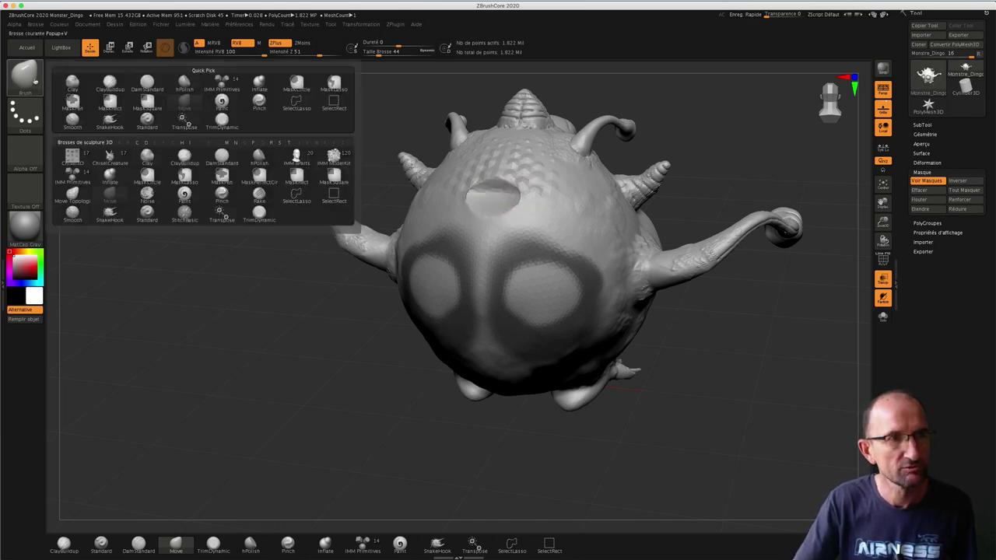
click(110, 82)
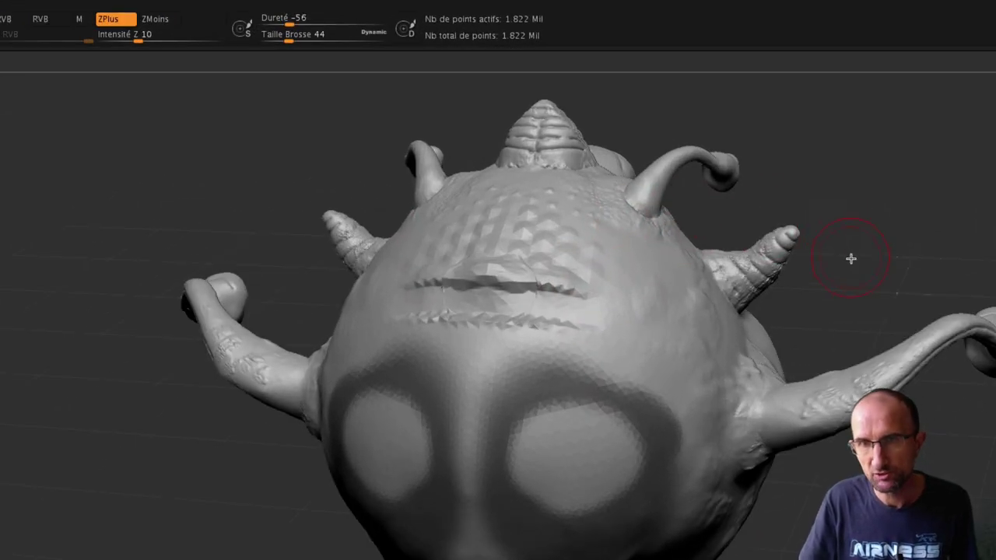
mouse_move(850, 258)
mouse_down()
mouse_move(865, 229)
mouse_move(882, 231)
mouse_move(854, 228)
mouse_up()
drag(862, 224, 757, 246)
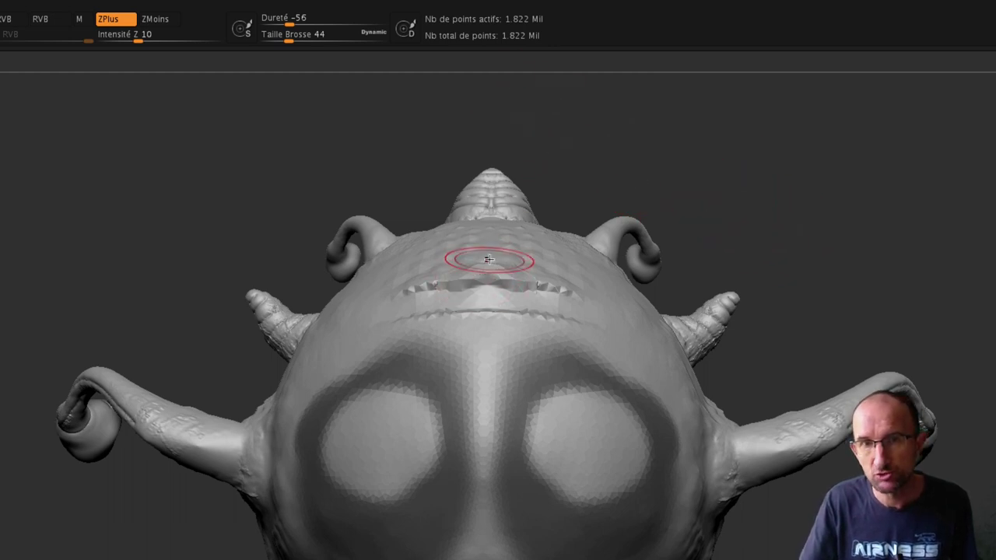
drag(397, 277, 403, 295)
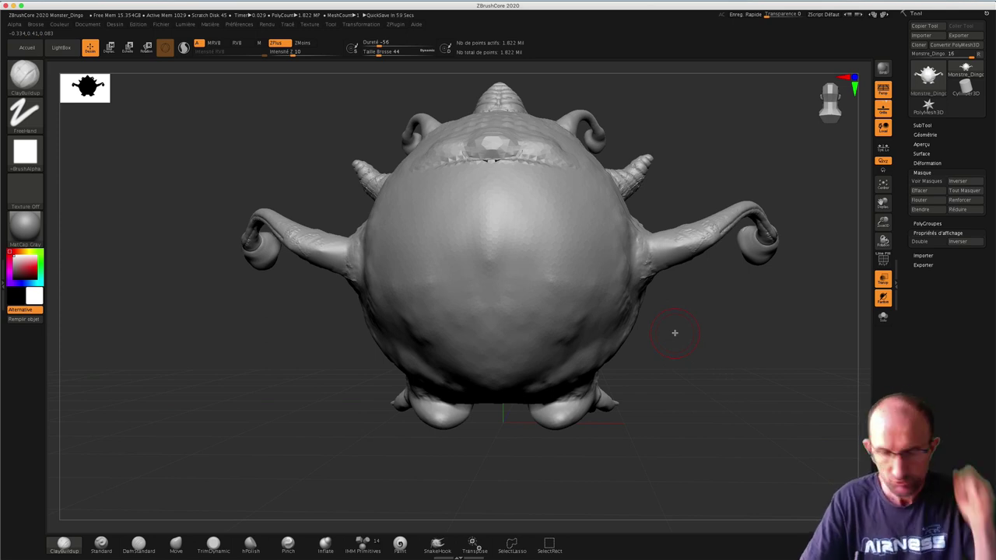
Select MaskSquare, mask two side-by-side rectangular eyes, and orbit to inspect them
key(b)
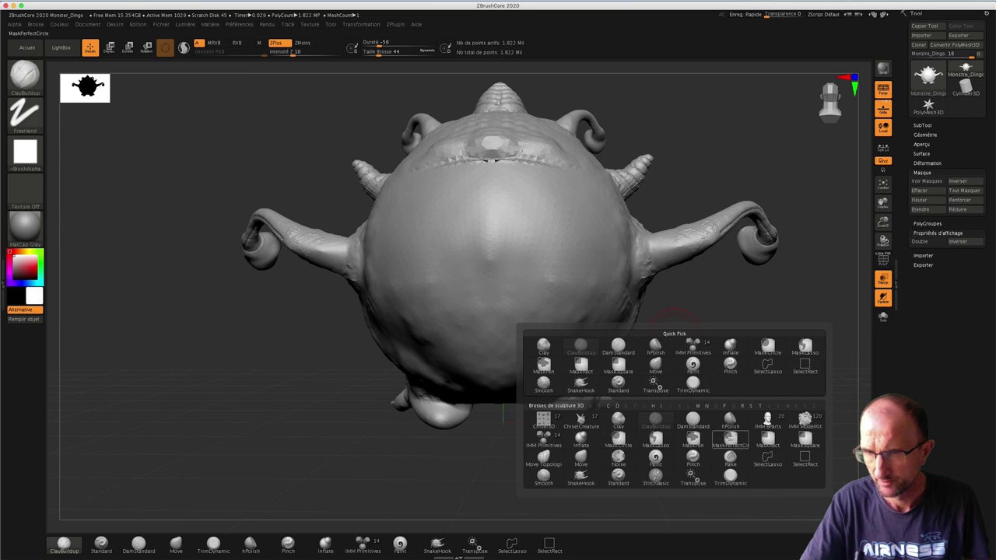
click(767, 438)
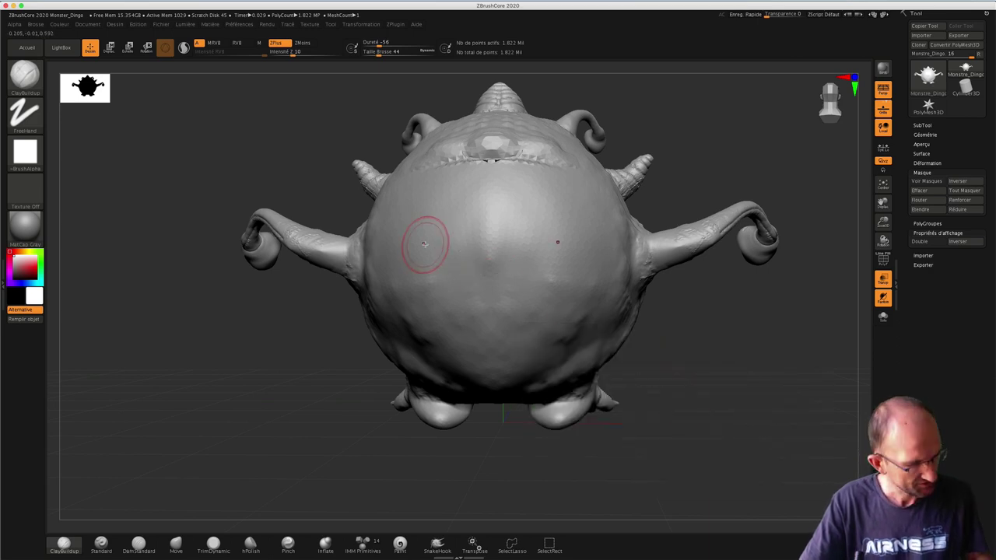
ctrl+drag(421, 243, 470, 304)
ctrl+drag(510, 240, 560, 303)
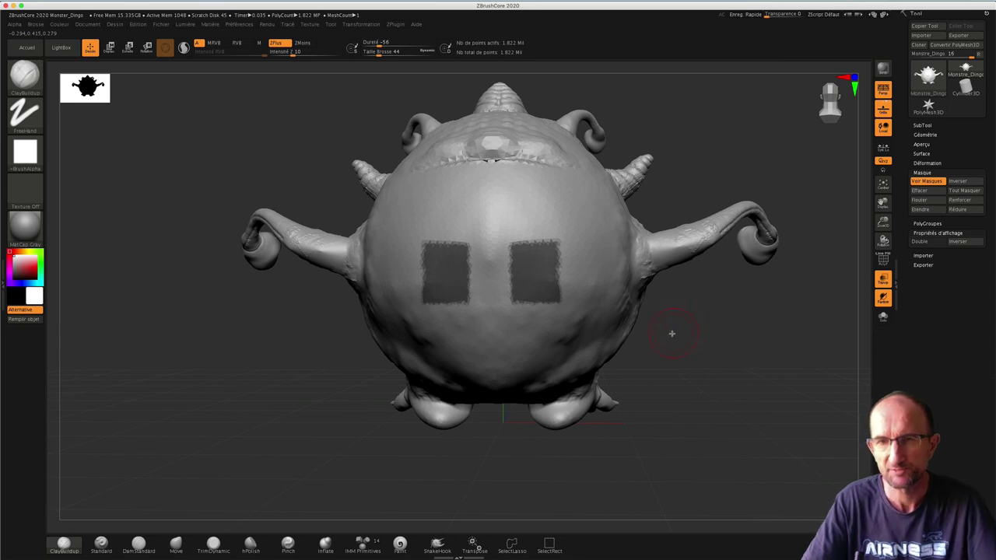
drag(660, 335, 736, 340)
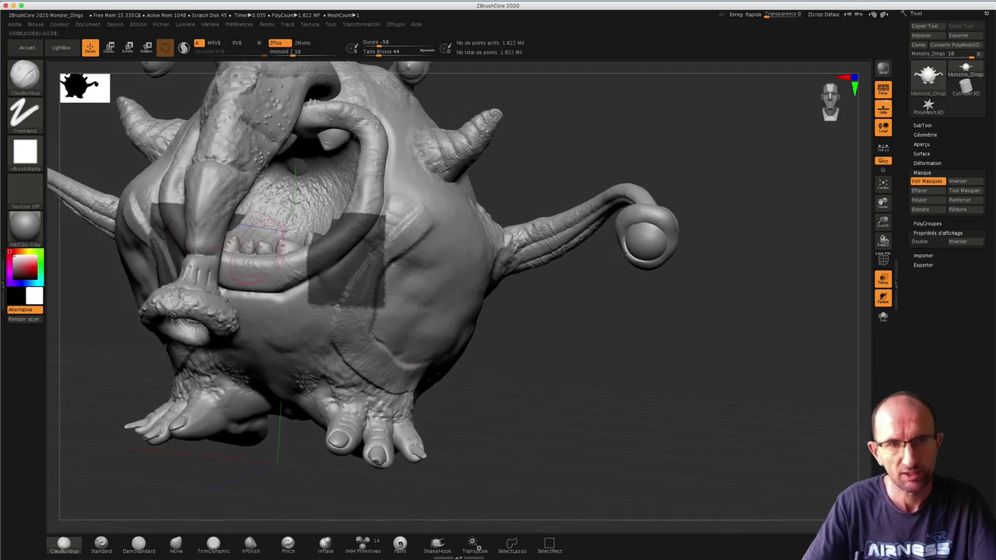
drag(653, 353, 585, 346)
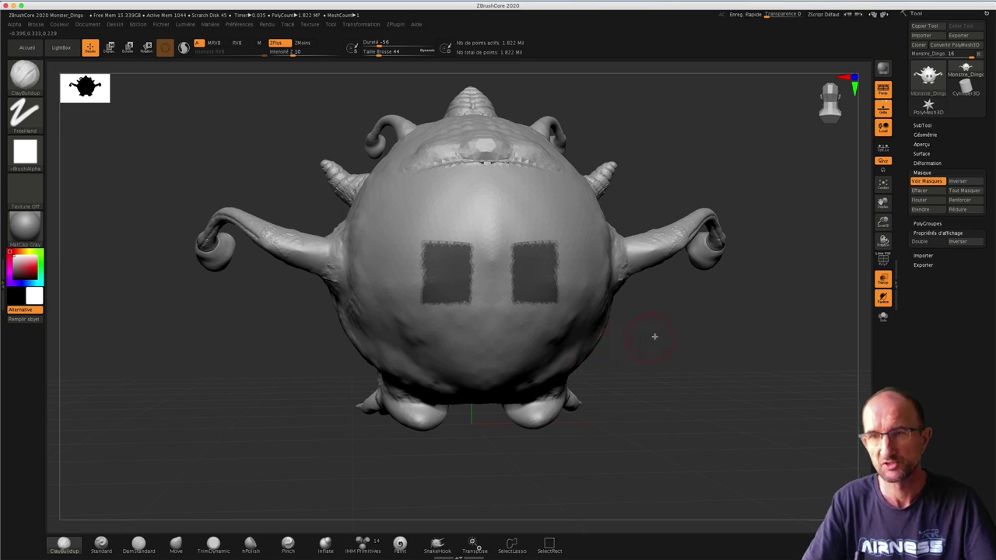
drag(658, 338, 660, 337)
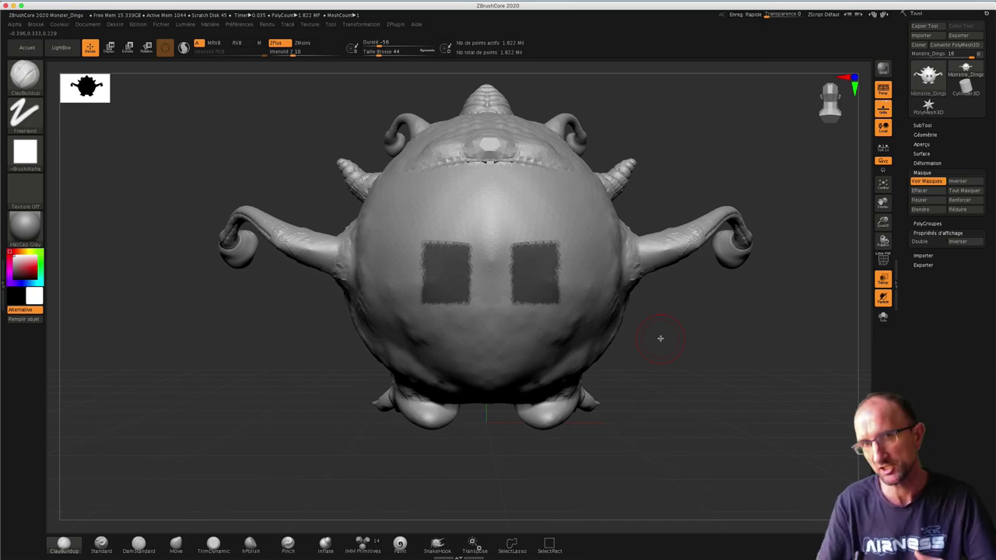
Select MaskCircle and Ctrl-drag an oval mouth mask below the square eyes
key(b)
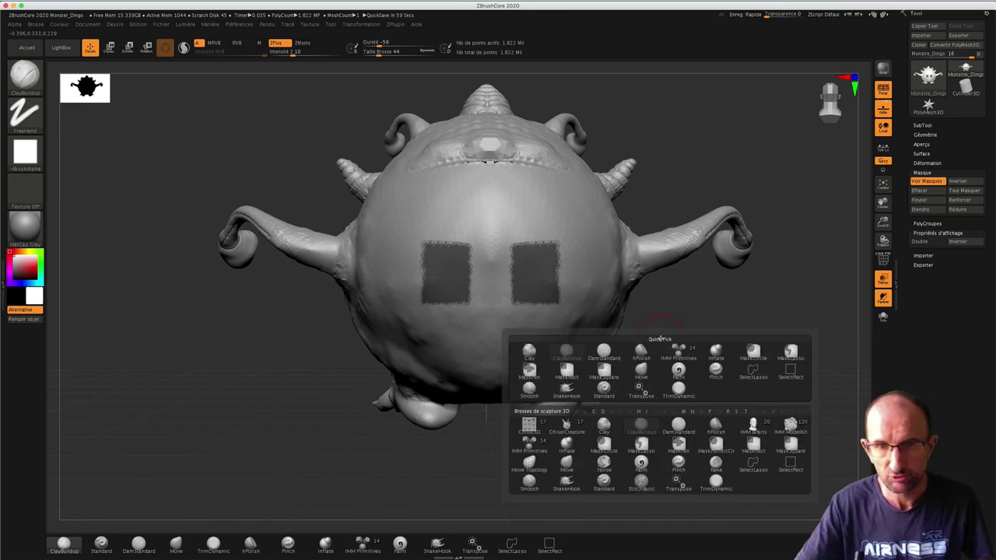
click(753, 354)
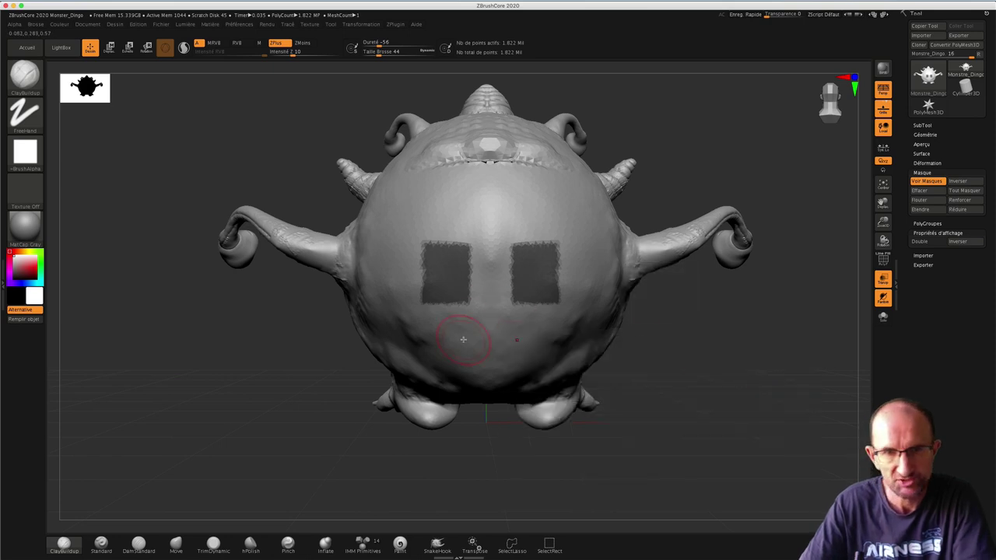
key(ctrl)
ctrl+drag(478, 342, 512, 365)
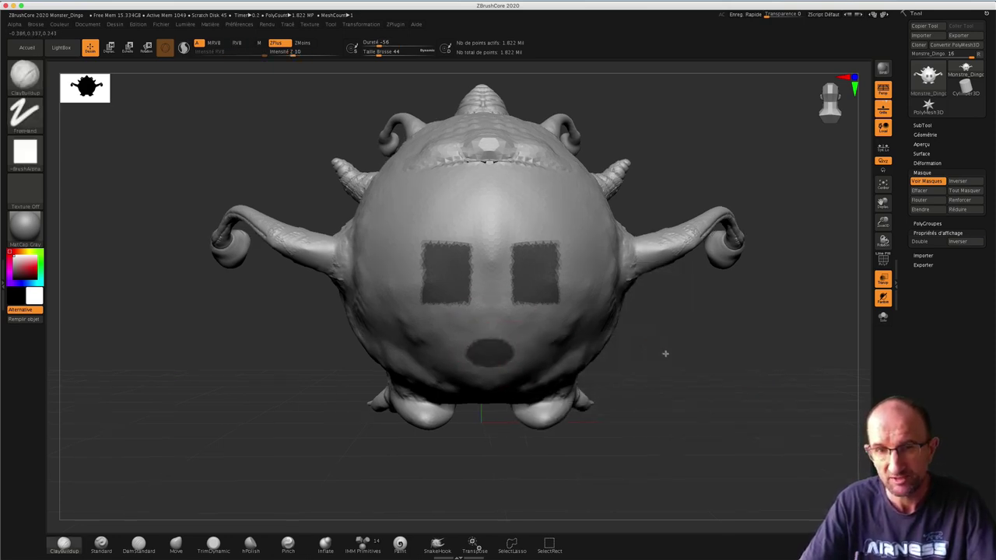
mouse_move(662, 351)
mouse_down()
mouse_move(721, 351)
mouse_move(700, 337)
mouse_move(662, 360)
mouse_move(638, 360)
mouse_up()
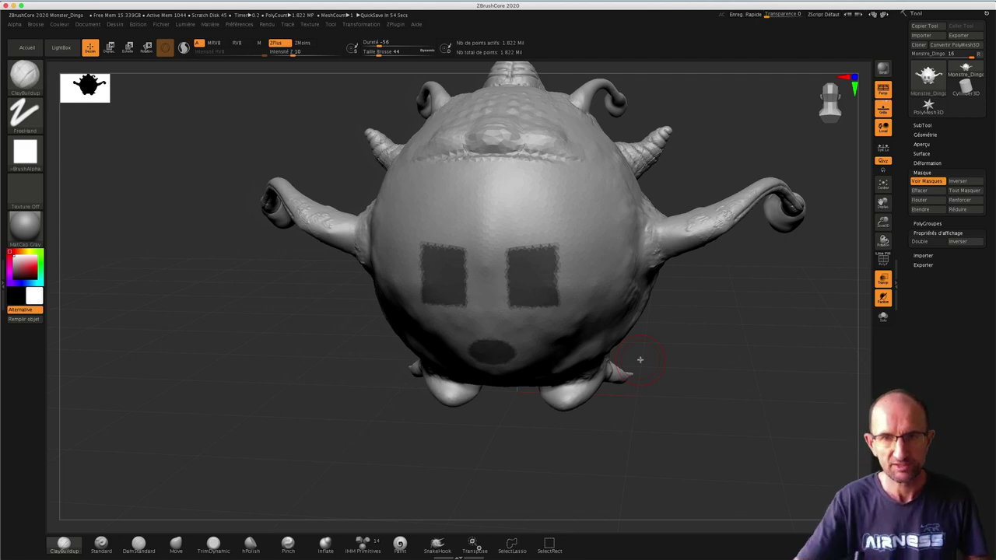
Paint a wide MaskPen arch across the back above the two square eye masks
key(b)
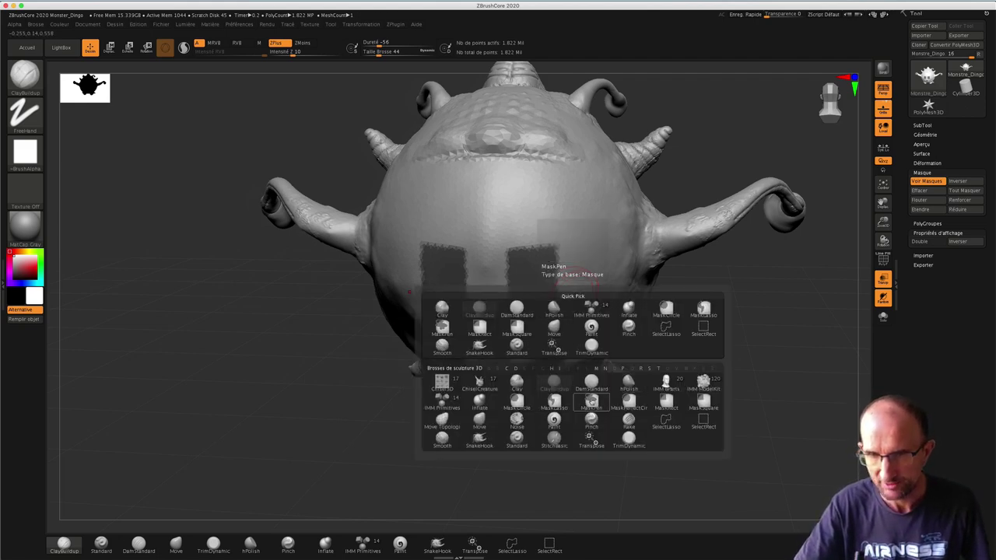
drag(440, 202, 536, 203)
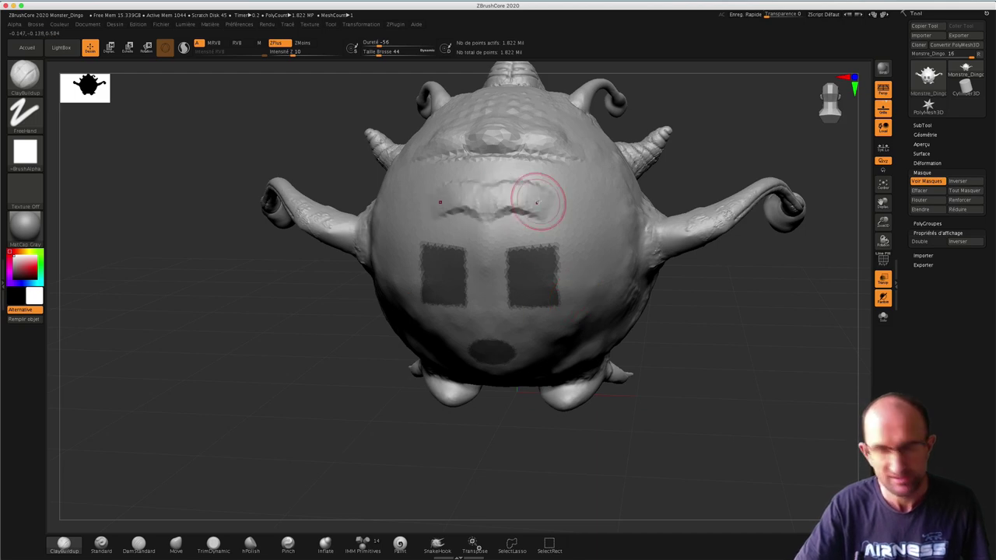
key(ctrl)
ctrl+drag(461, 199, 558, 210)
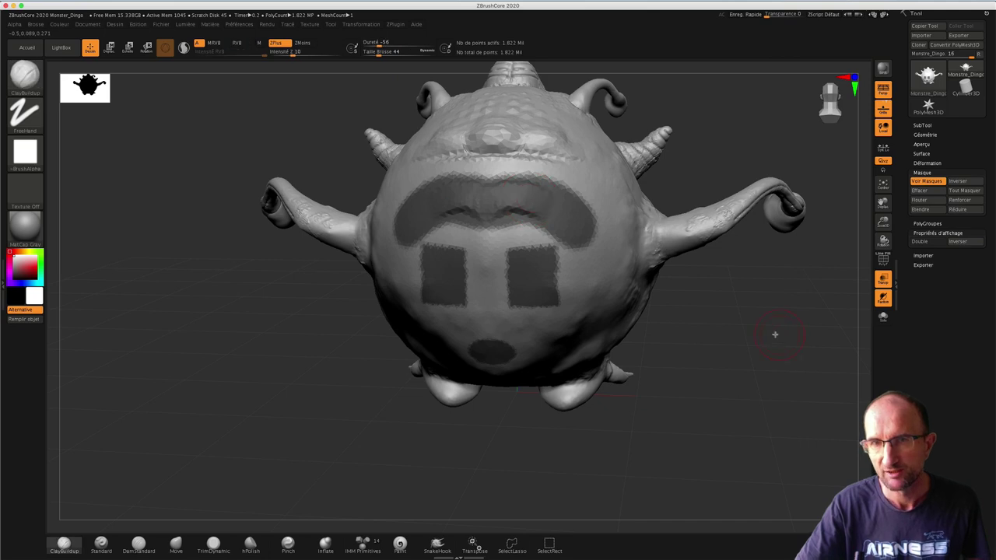
mouse_move(774, 334)
mouse_down()
mouse_move(713, 335)
mouse_move(774, 316)
mouse_move(782, 302)
mouse_up()
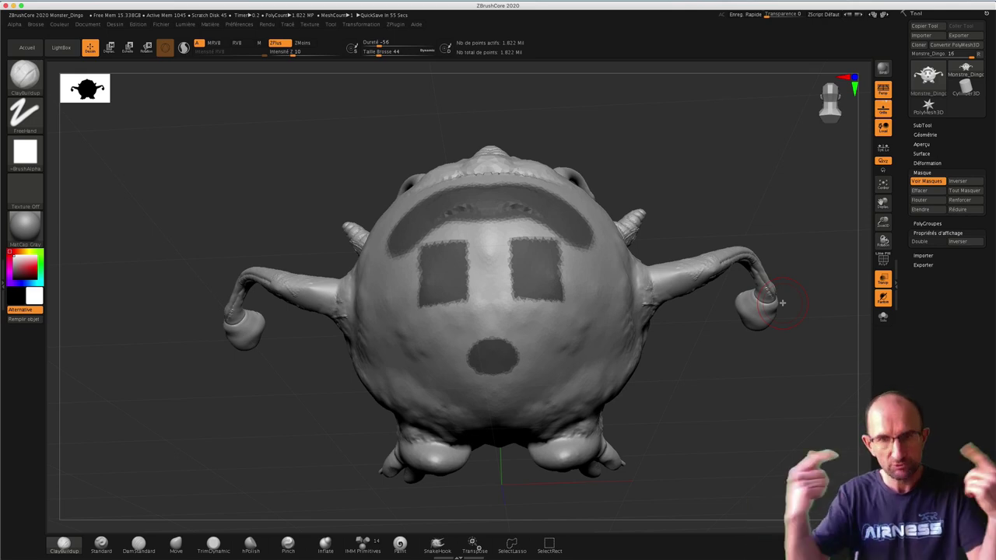
Lasso-mask a band around the monster's right arm with MaskLasso
key(b)
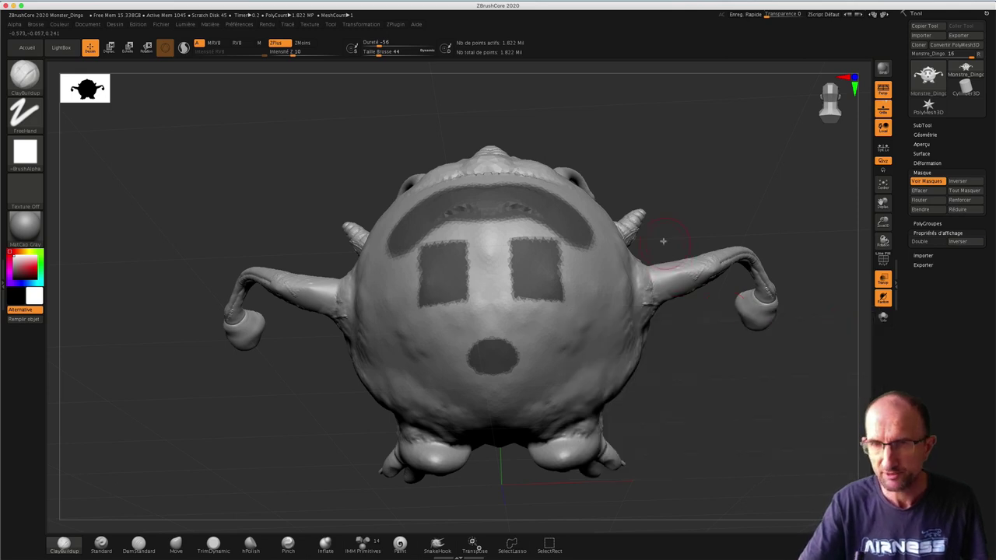
mouse_move(671, 229)
mouse_down()
mouse_move(689, 260)
mouse_move(678, 230)
mouse_up()
mouse_move(683, 185)
ctrl+mouse_down()
mouse_move(798, 189)
mouse_move(684, 160)
ctrl+mouse_up()
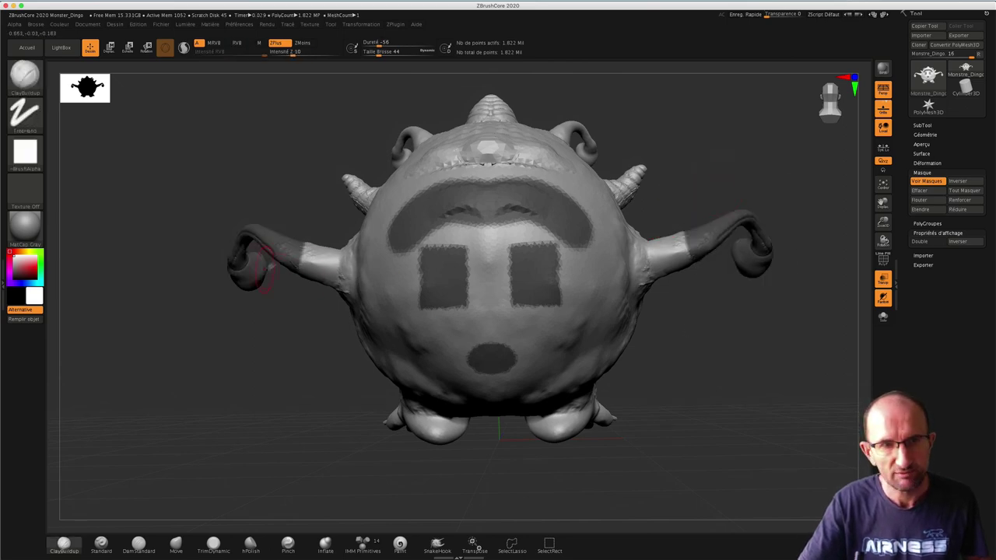
drag(729, 364, 731, 351)
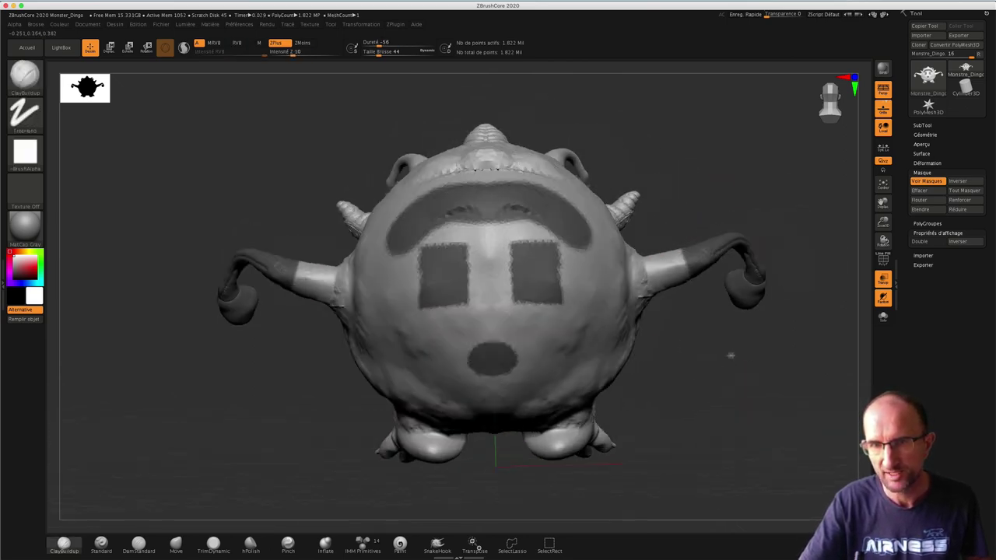
Lasso-mask a patch and a small round spot on the lower body
mouse_move(621, 342)
ctrl+mouse_down()
mouse_move(647, 399)
mouse_move(705, 406)
ctrl+mouse_up()
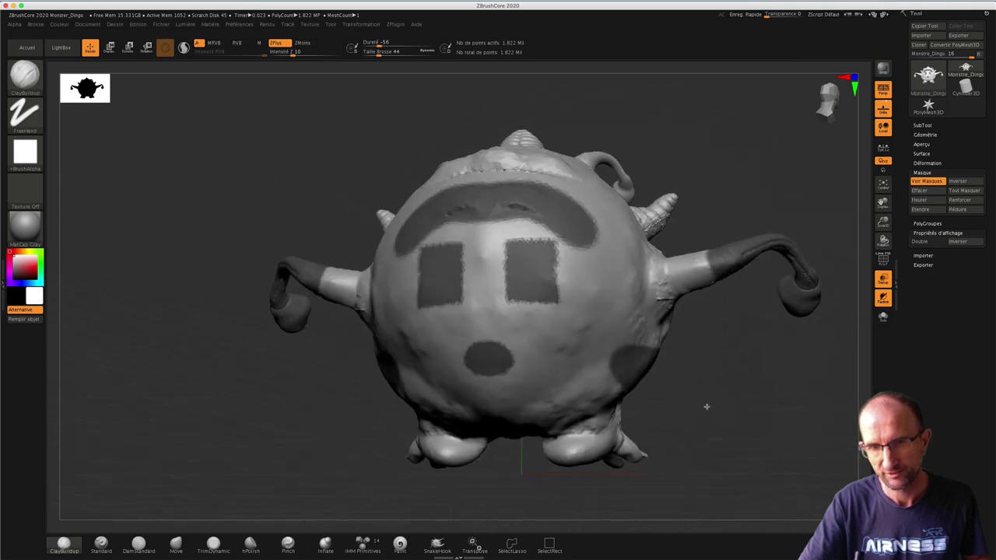
ctrl+drag(558, 356, 567, 389)
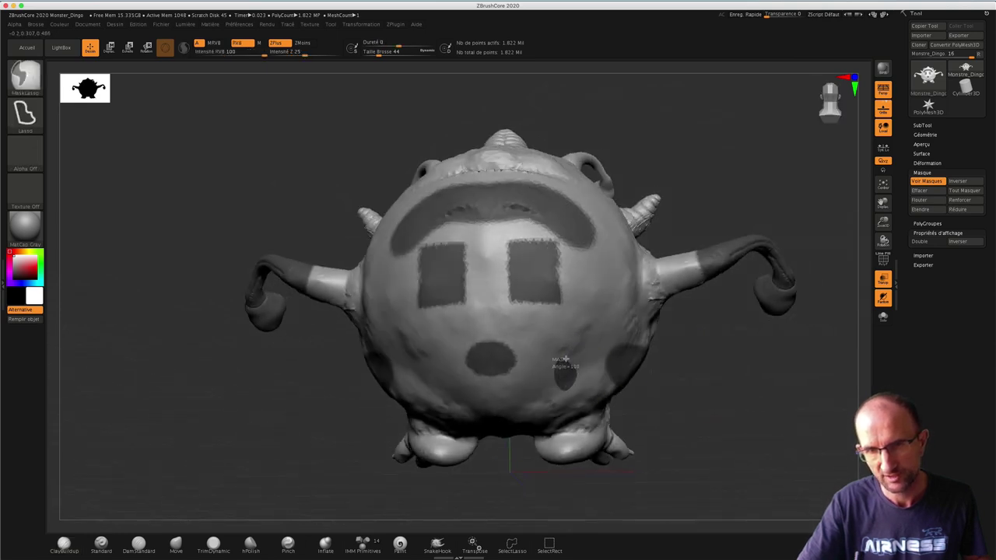
mouse_move(672, 411)
mouse_down()
mouse_move(641, 402)
mouse_move(599, 412)
mouse_up()
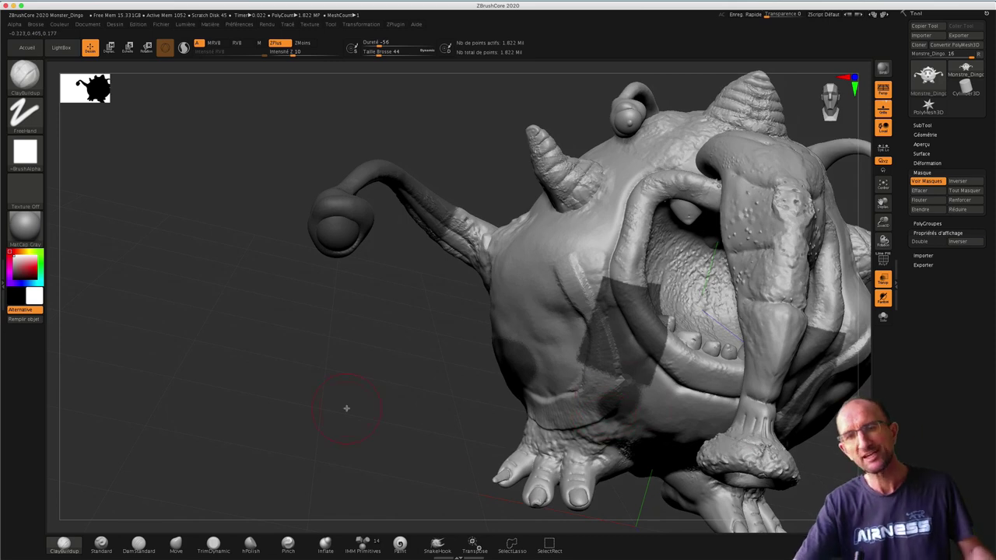
drag(346, 407, 418, 418)
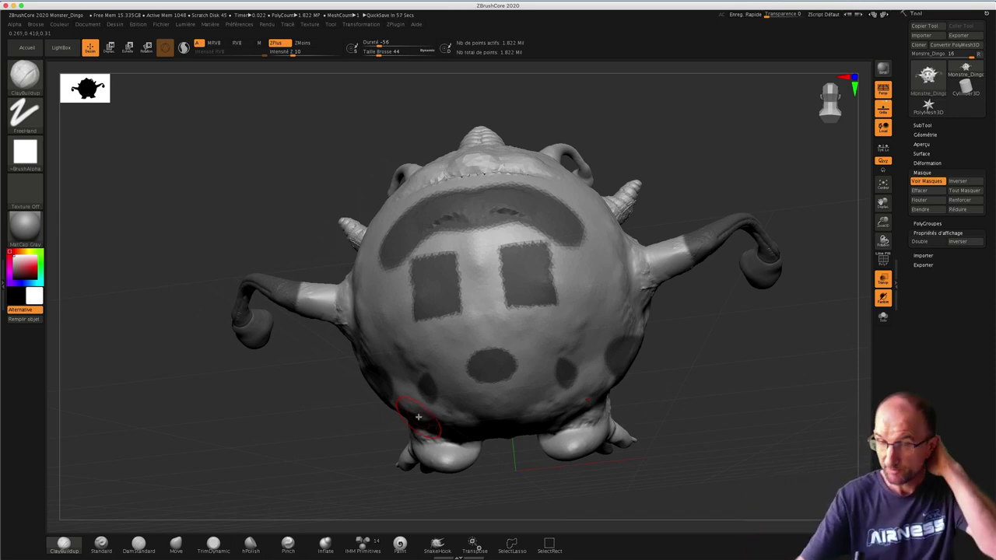
key(ctrl)
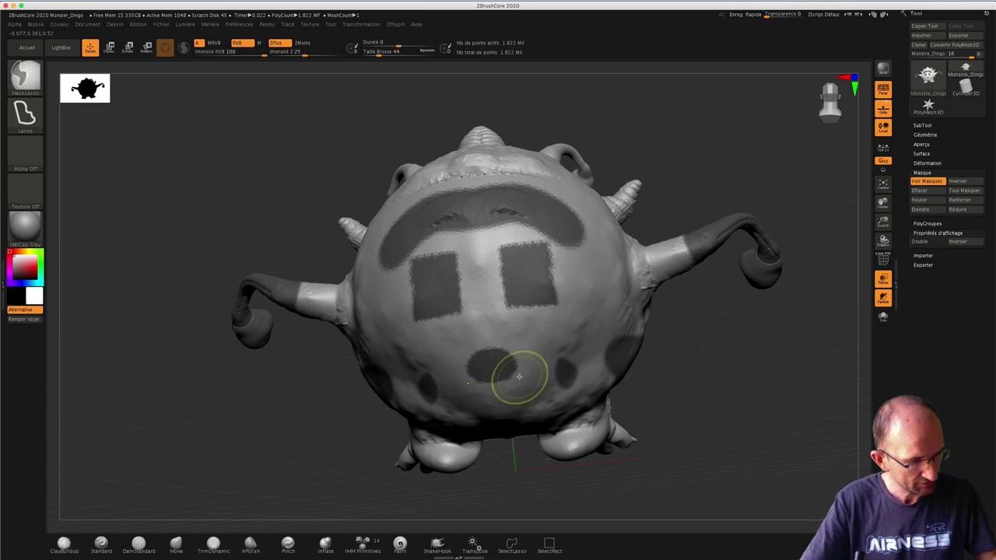
ctrl+click(518, 376)
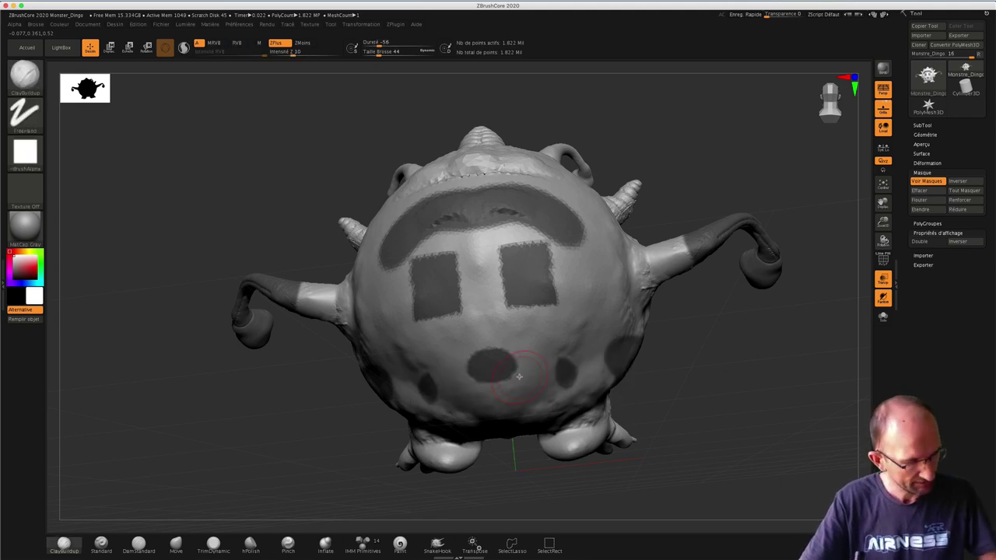
ctrl+click(655, 378)
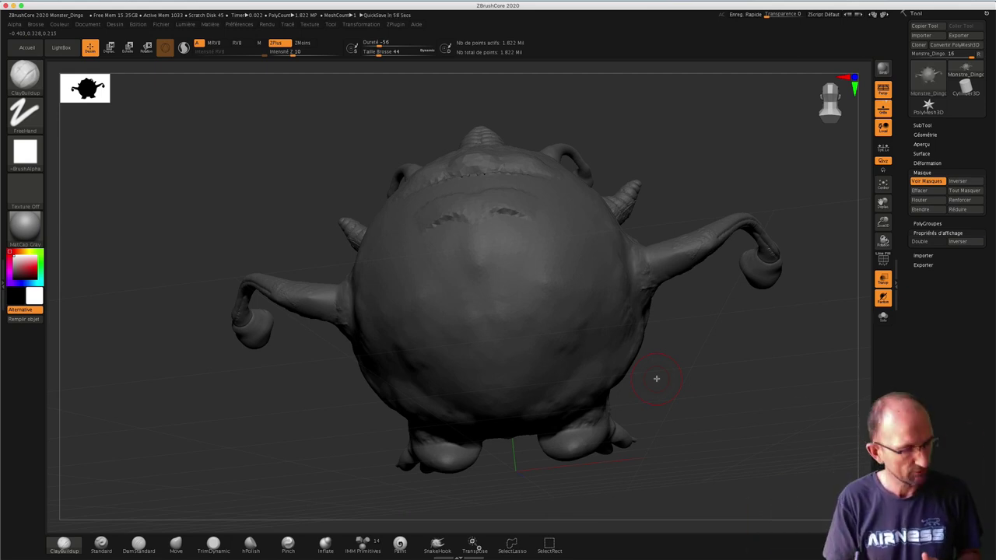
ctrl+click(655, 378)
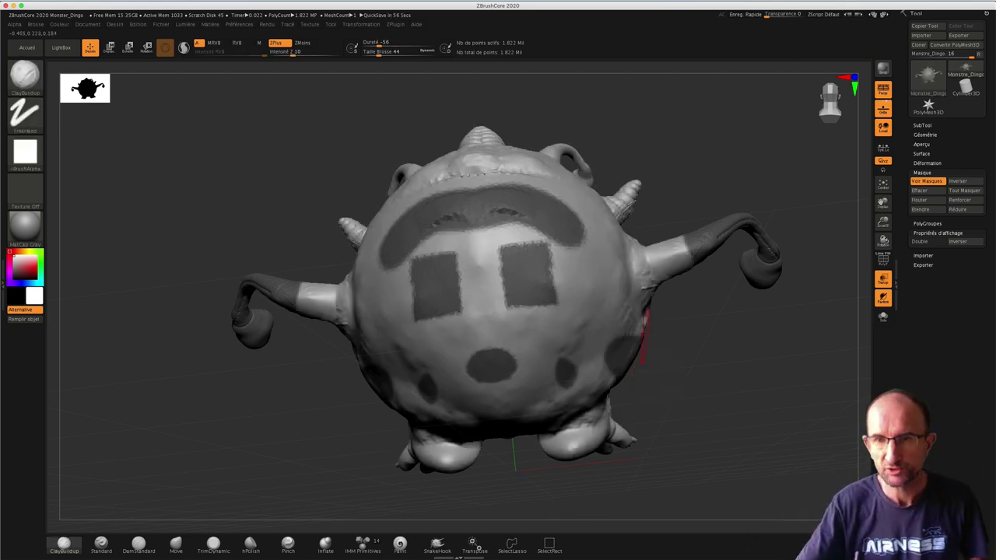
ctrl+drag(642, 362, 644, 311)
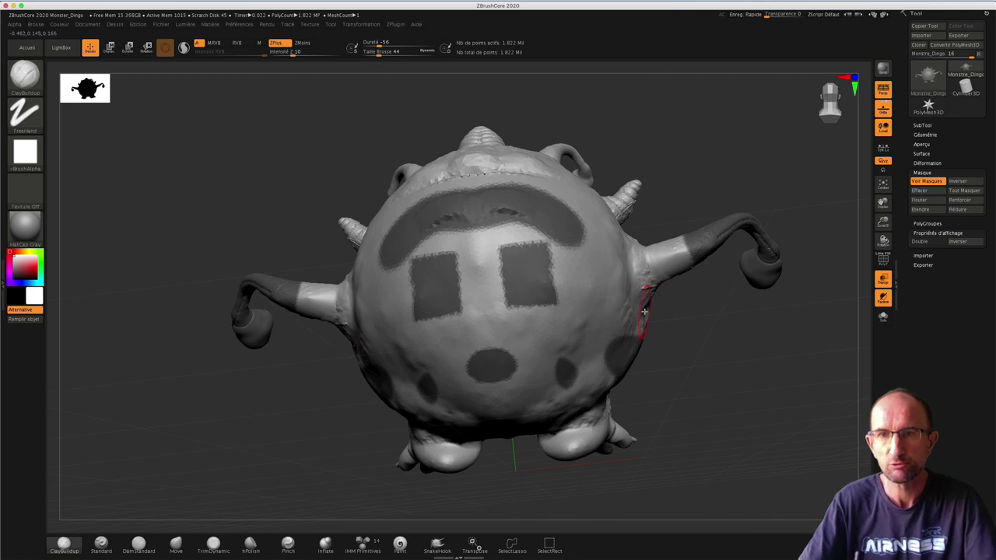
click(924, 182)
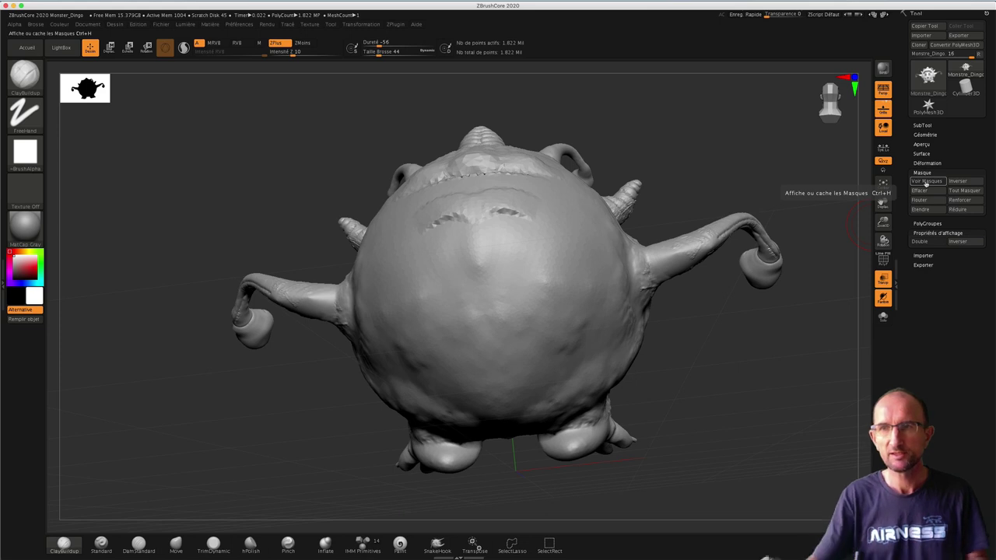
click(928, 181)
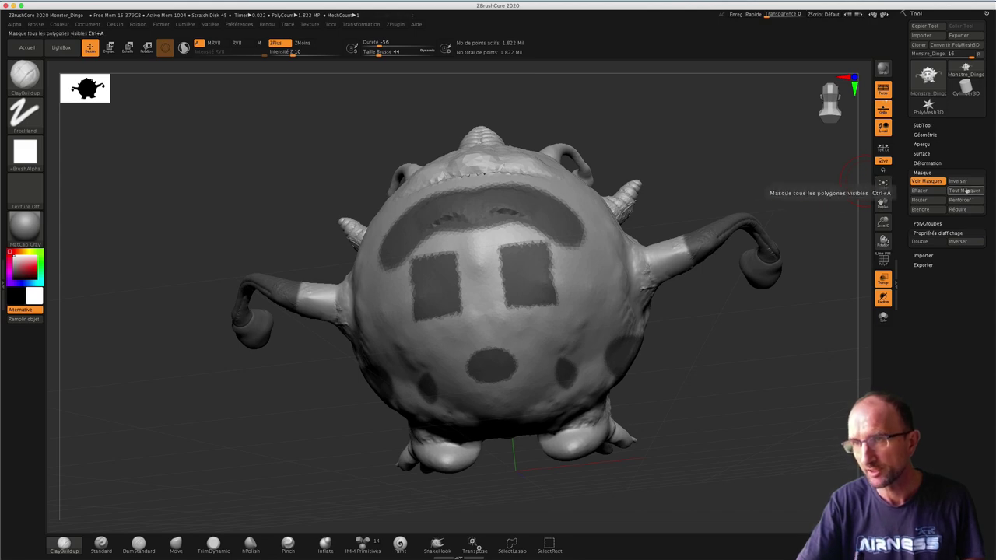
Mask the whole model, then clear all masking and turn the creature to show its mouth
click(967, 191)
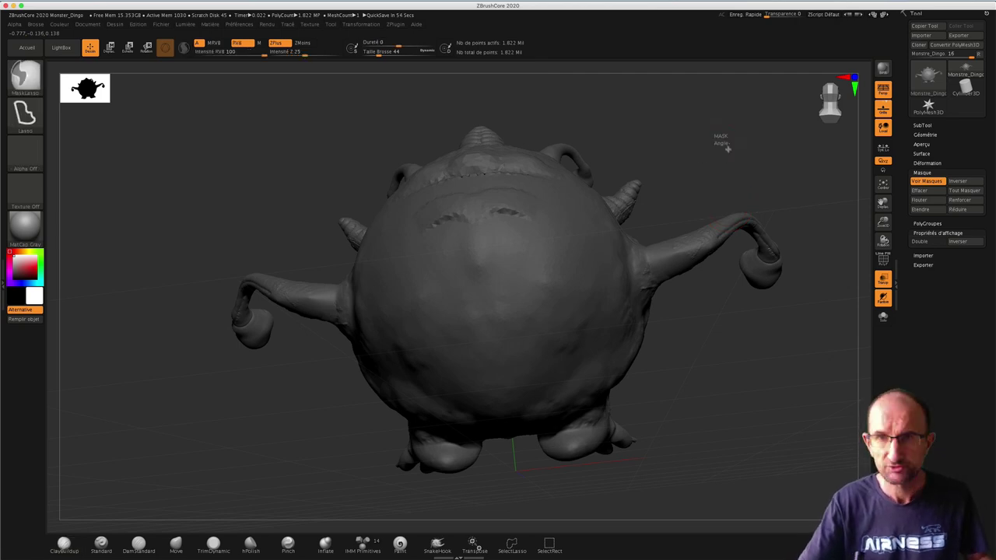
key(ctrl+h)
mouse_move(814, 217)
mouse_down()
mouse_move(719, 204)
mouse_move(710, 336)
mouse_up()
scroll(731, 203, up, 3)
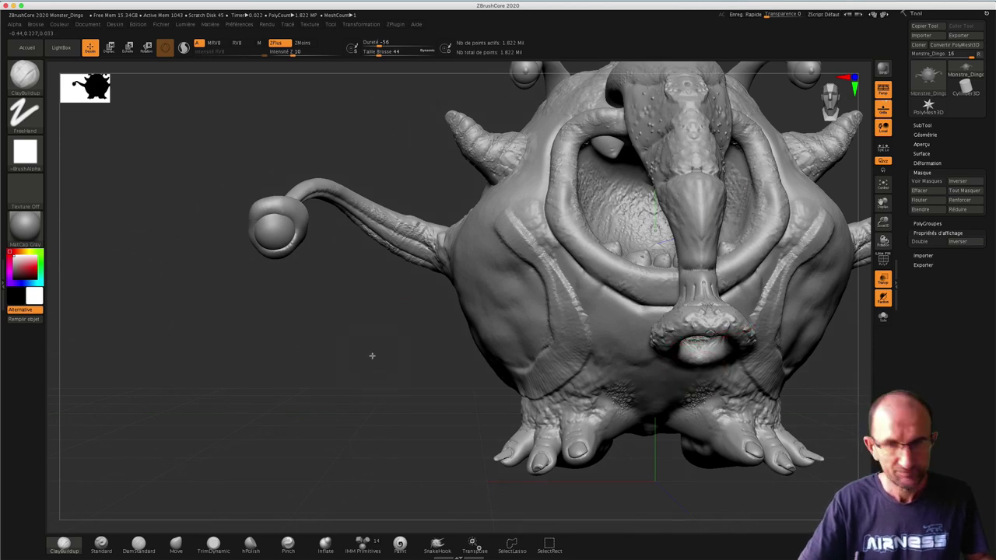
scroll(373, 369, up, 3)
scroll(366, 334, down, 5)
scroll(365, 389, down, 3)
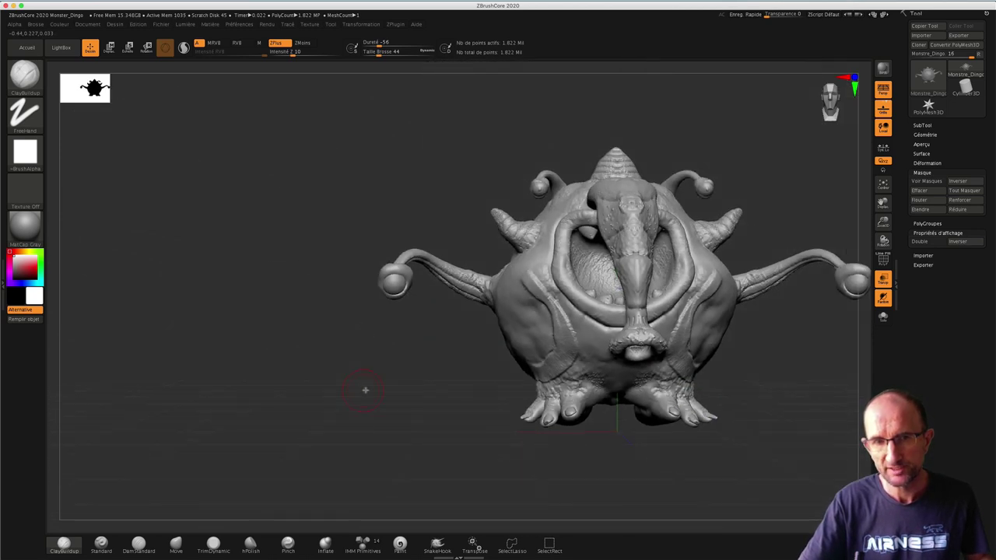
drag(365, 392, 486, 385)
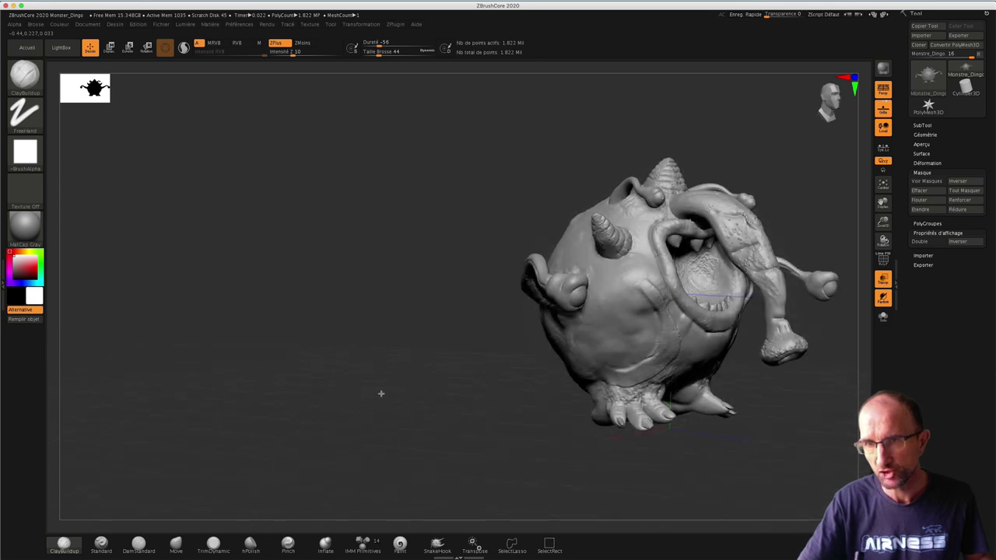